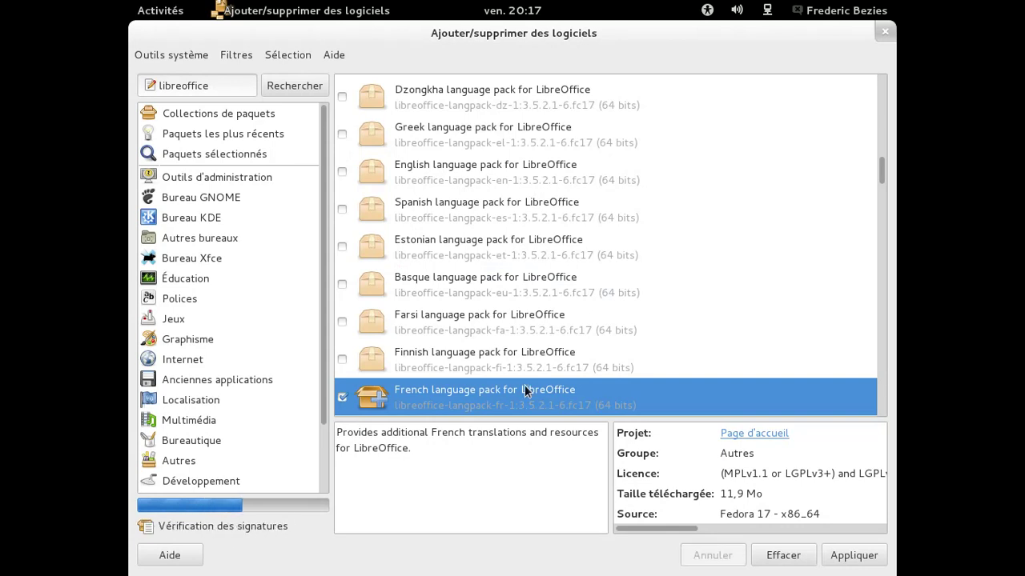
- Switch to Firefox and check its version in the About dialog
{"action": "key", "text": "super"}
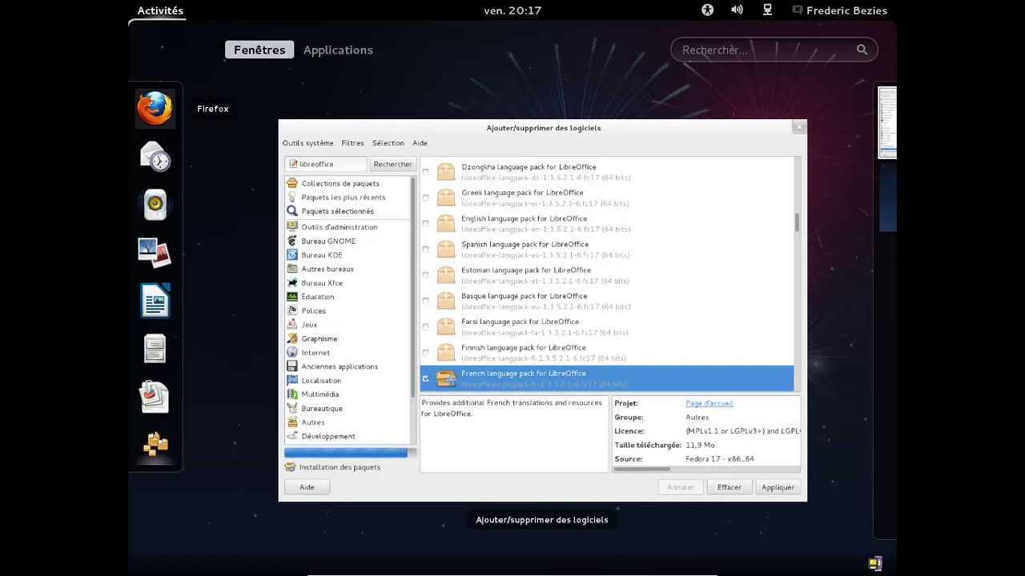
{"action": "left_click", "coordinate": [167, 116]}
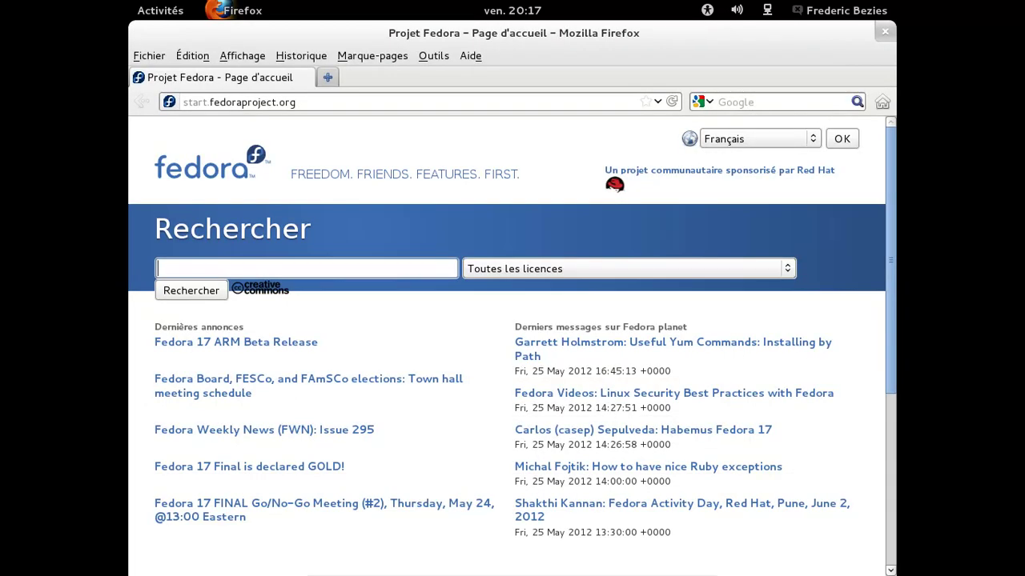
{"action": "left_click", "coordinate": [480, 60]}
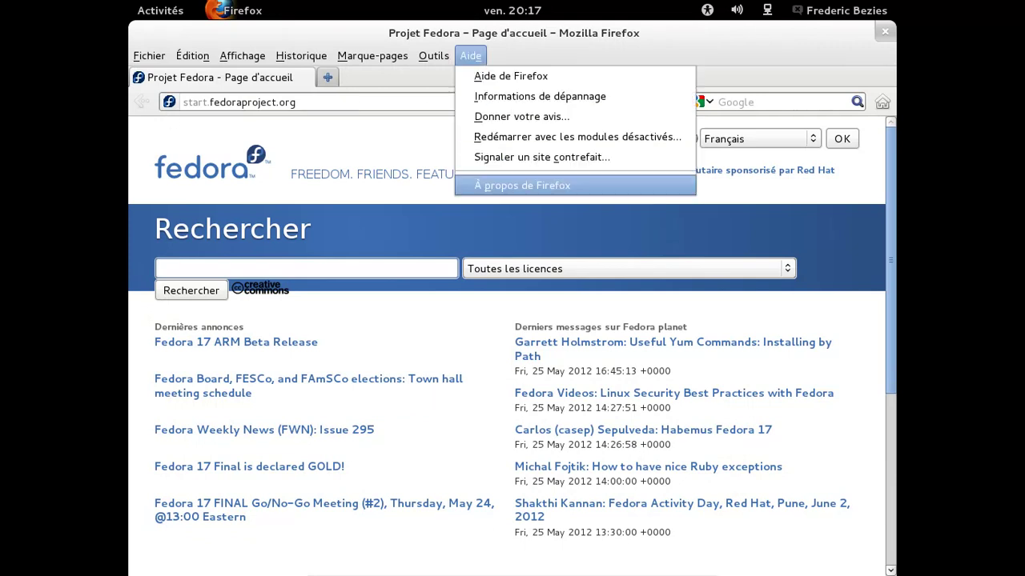
{"action": "left_click", "coordinate": [520, 184]}
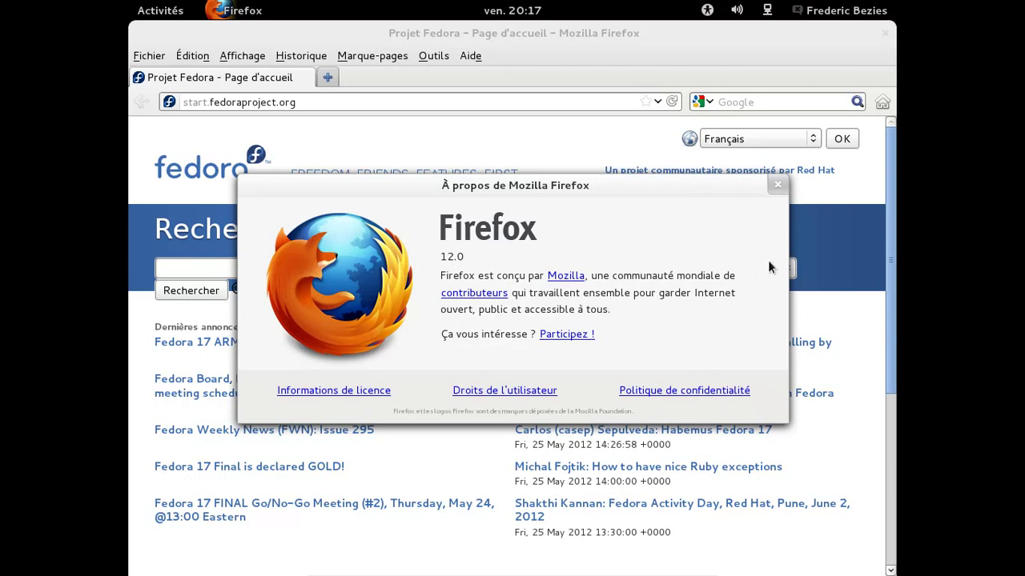
{"action": "left_click", "coordinate": [777, 185]}
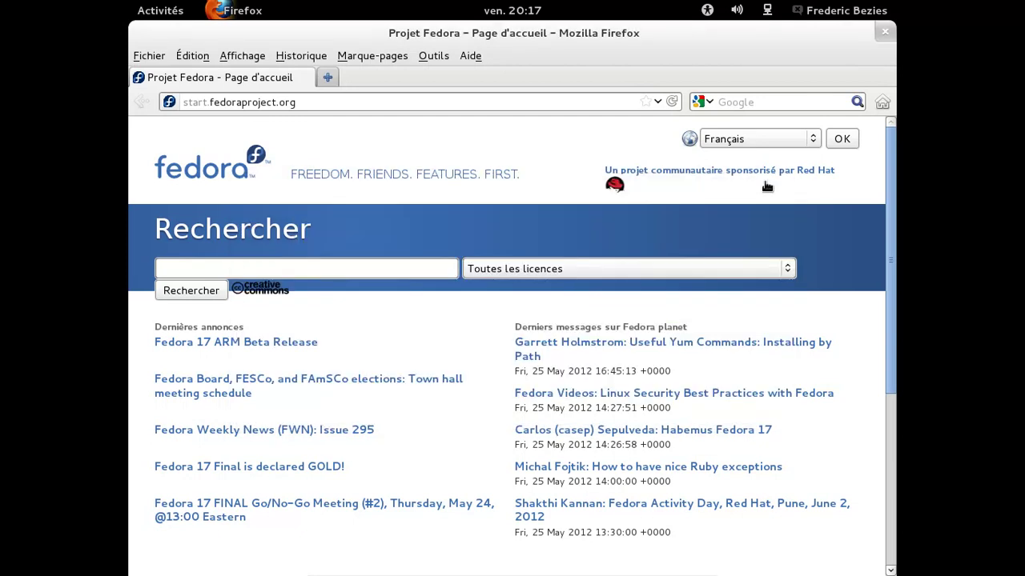
- Load the about:plugins page and examine the enabled plugins, including the Shockwave Flash and IcedTea-Web entries
{"action": "left_click", "coordinate": [358, 103]}
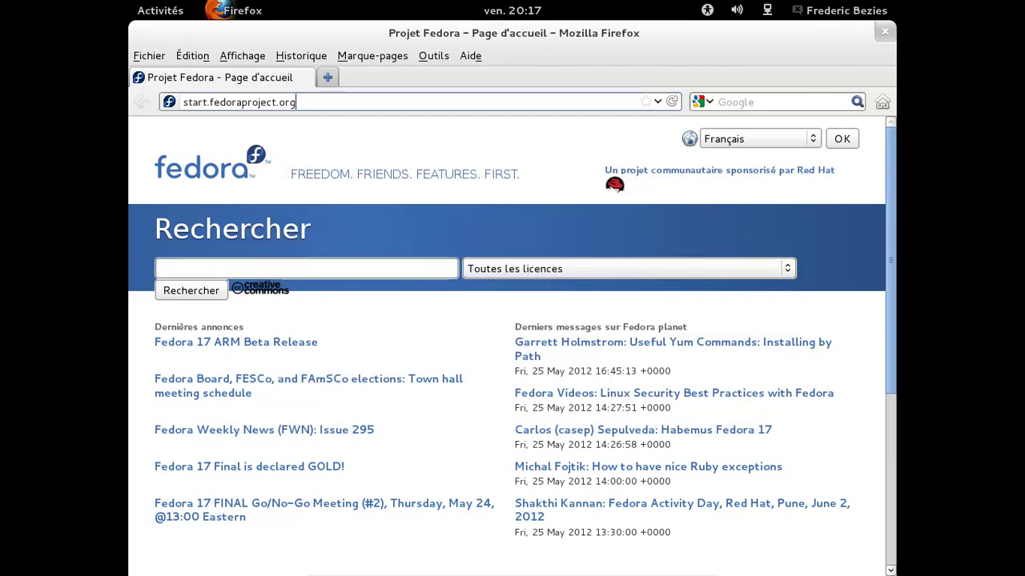
{"action": "key", "text": "ctrl+a"}
{"action": "type", "text": "about:plugins"}
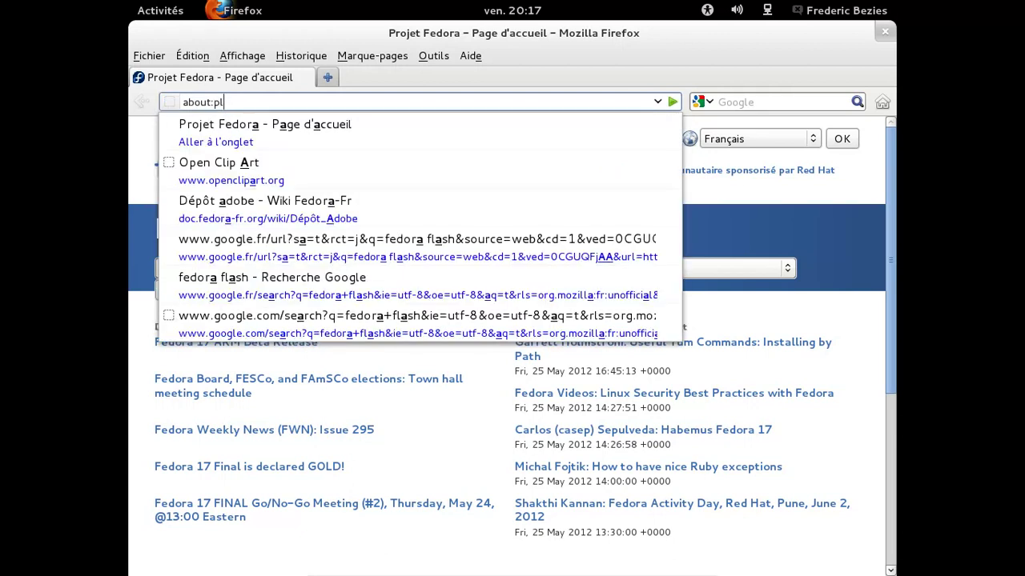
{"action": "key", "text": "Return"}
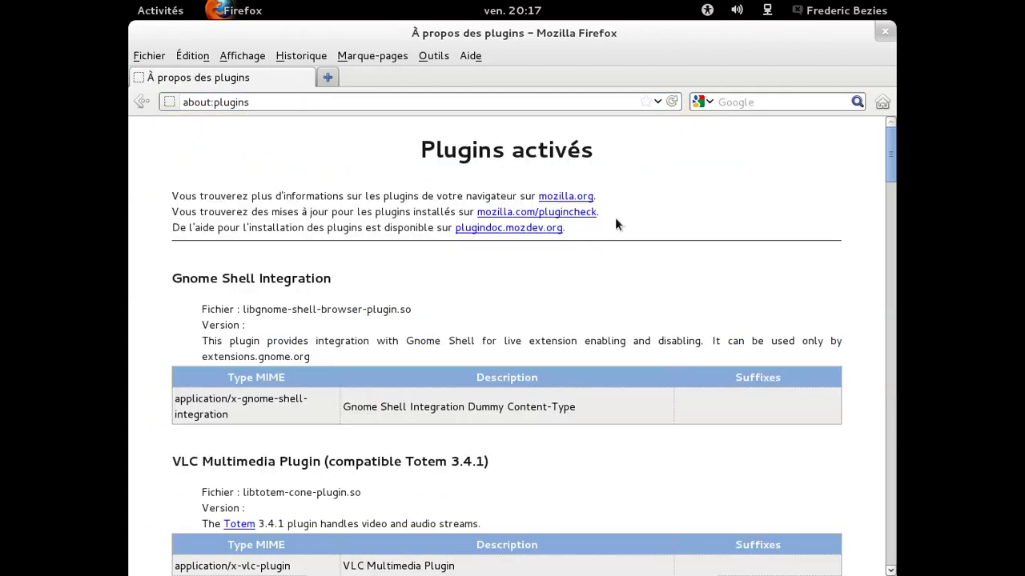
{"action": "scroll", "coordinate": [509, 344], "scroll_direction": "down", "scroll_amount": 10}
{"action": "scroll", "coordinate": [509, 344], "scroll_direction": "down", "scroll_amount": 14}
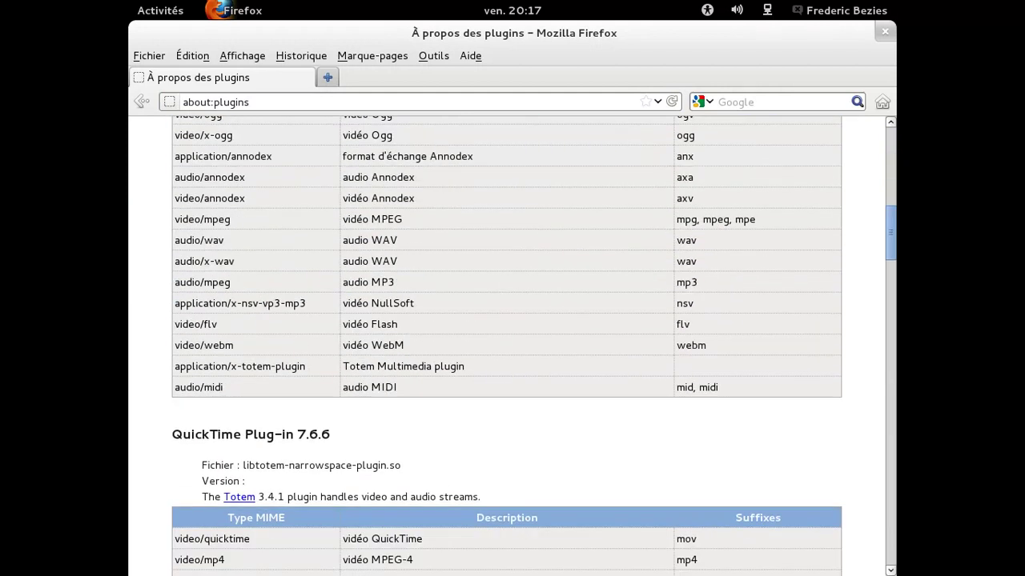
{"action": "scroll", "coordinate": [509, 344], "scroll_direction": "down", "scroll_amount": 15}
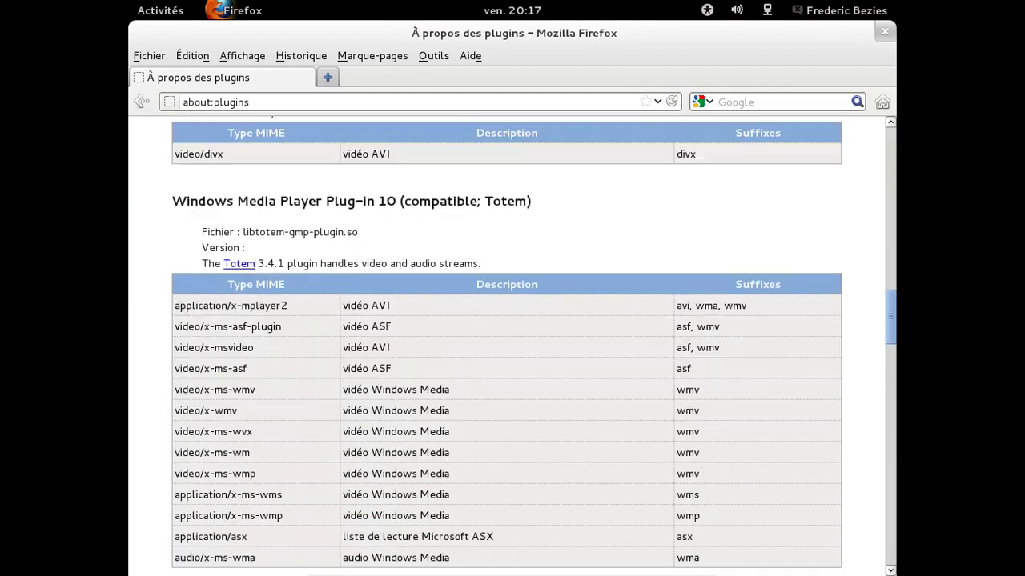
{"action": "scroll", "coordinate": [509, 344], "scroll_direction": "down", "scroll_amount": 2}
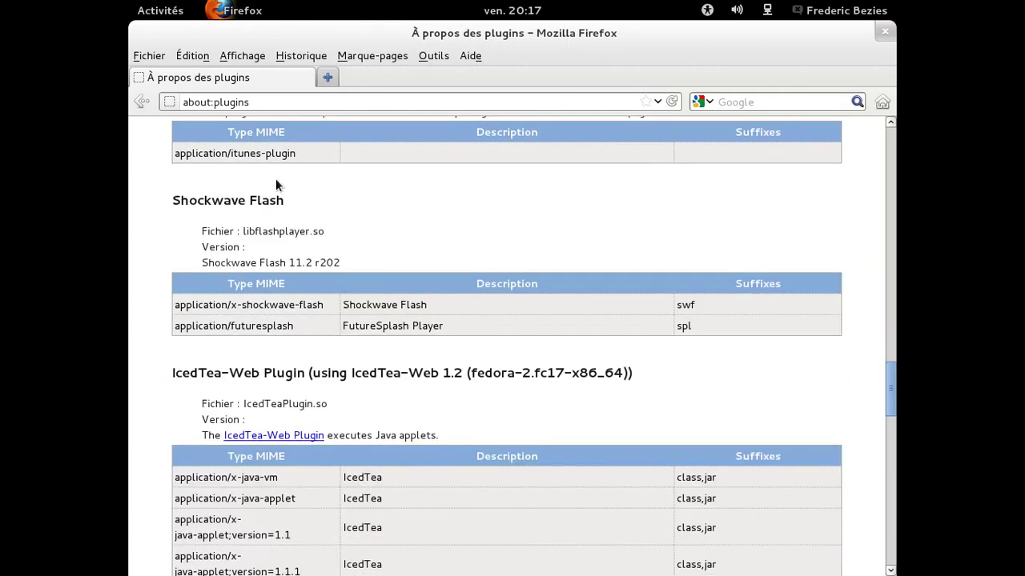
{"action": "left_click", "coordinate": [327, 77]}
{"action": "left_click", "coordinate": [308, 77]}
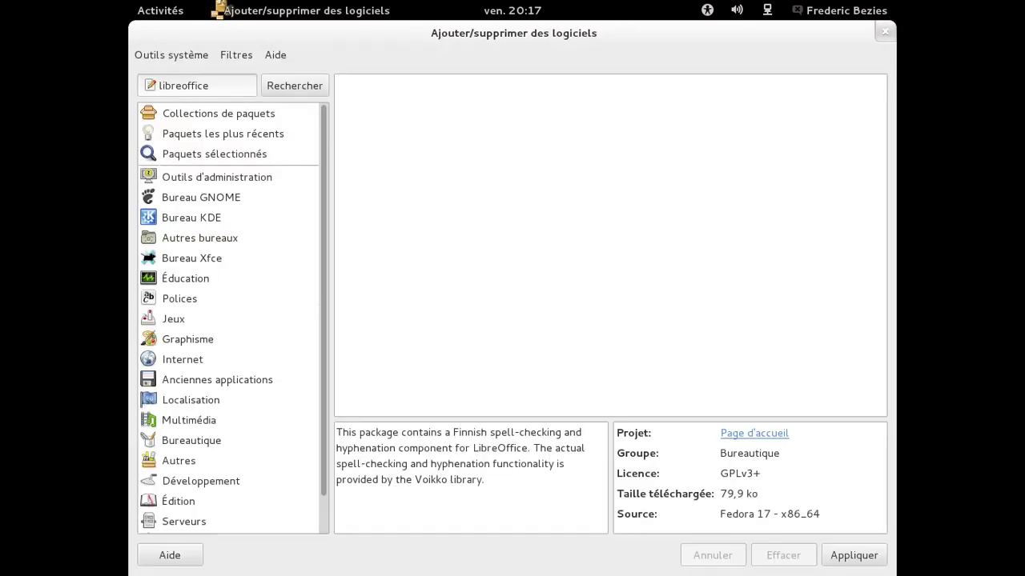
- Search the software manager for gnome-tweak-tool and mark the gnome-tweak-tool package for installation
{"action": "double_click", "coordinate": [240, 88]}
{"action": "type", "text": "gnome-tweak-tool"}
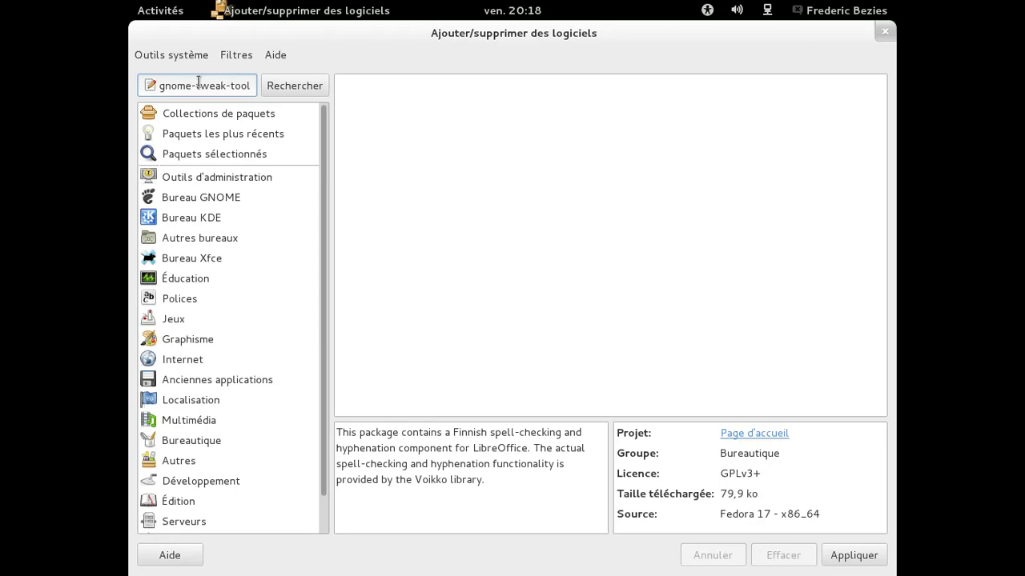
{"action": "left_click", "coordinate": [285, 90]}
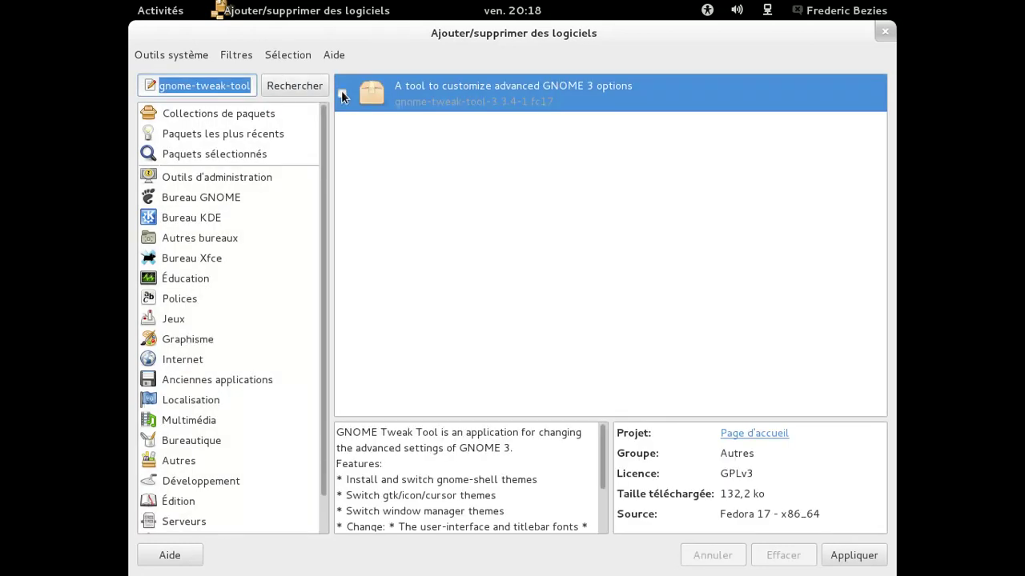
{"action": "left_click", "coordinate": [341, 91]}
{"action": "type", "text": "v"}
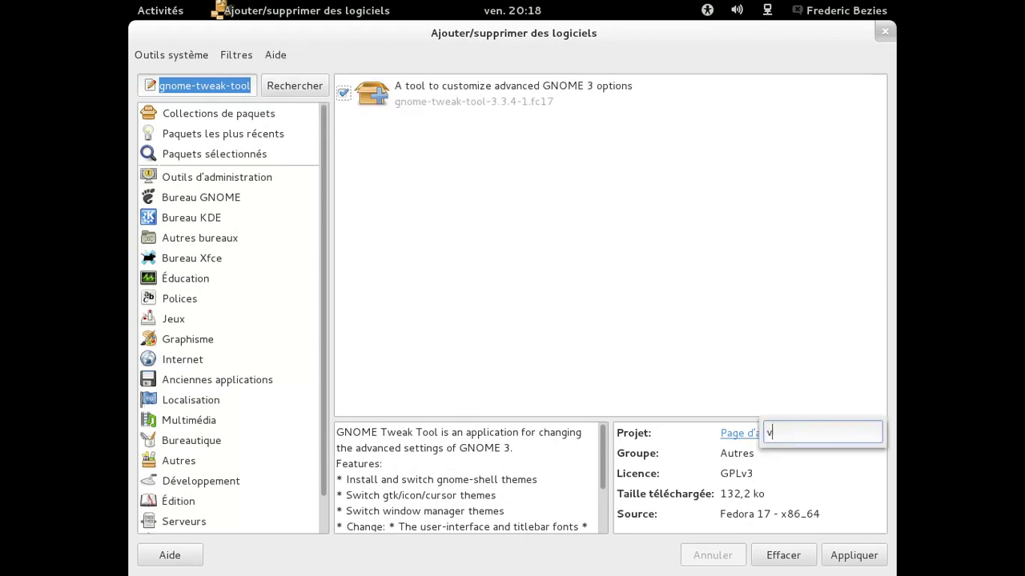
{"action": "type", "text": "lc"}
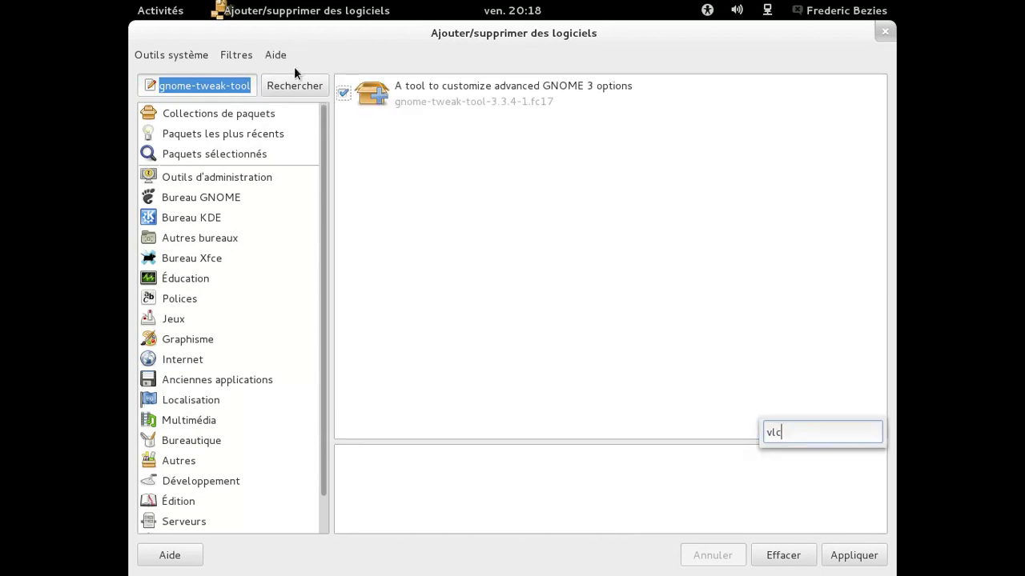
{"action": "key", "text": "Escape"}
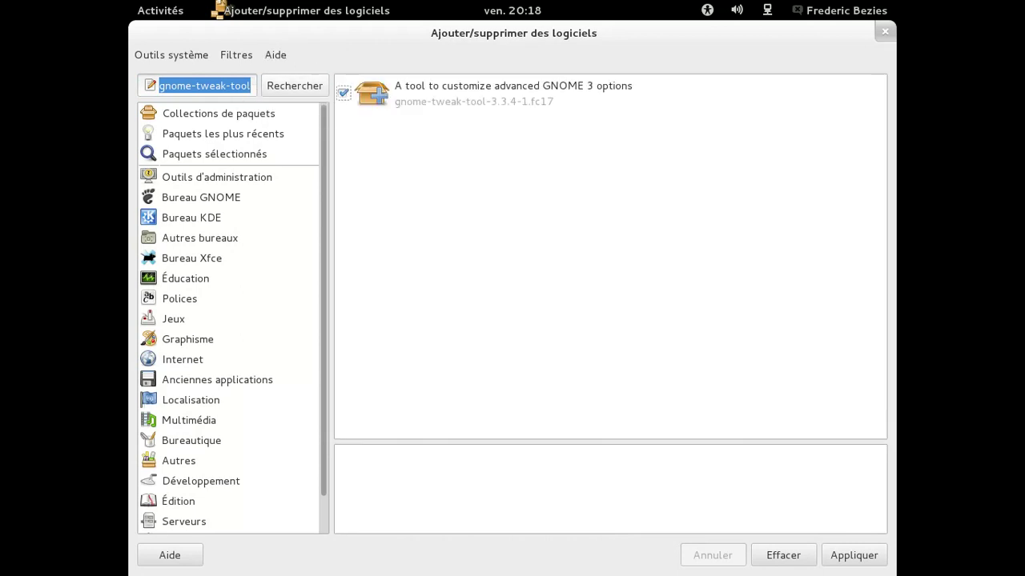
- Replace the package search term with vlc and run the search
{"action": "left_click", "coordinate": [250, 87]}
{"action": "key", "text": "BackSpace"}
{"action": "key", "text": "BackSpace"}
{"action": "key", "text": "BackSpace"}
{"action": "key", "text": "BackSpace"}
{"action": "key", "text": "BackSpace"}
{"action": "key", "text": "BackSpace"}
{"action": "key", "text": "BackSpace"}
{"action": "key", "text": "BackSpace"}
{"action": "key", "text": "BackSpace"}
{"action": "key", "text": "BackSpace"}
{"action": "key", "text": "BackSpace"}
{"action": "key", "text": "BackSpace"}
{"action": "key", "text": "BackSpace"}
{"action": "key", "text": "BackSpace"}
{"action": "key", "text": "BackSpace"}
{"action": "key", "text": "BackSpace"}
{"action": "type", "text": "vlc"}
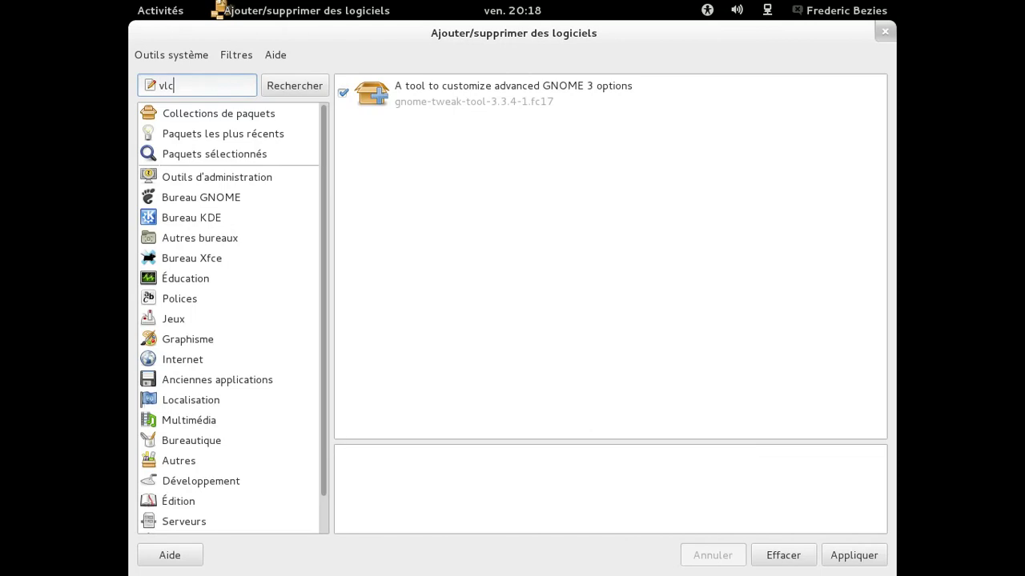
{"action": "key", "text": "Return"}
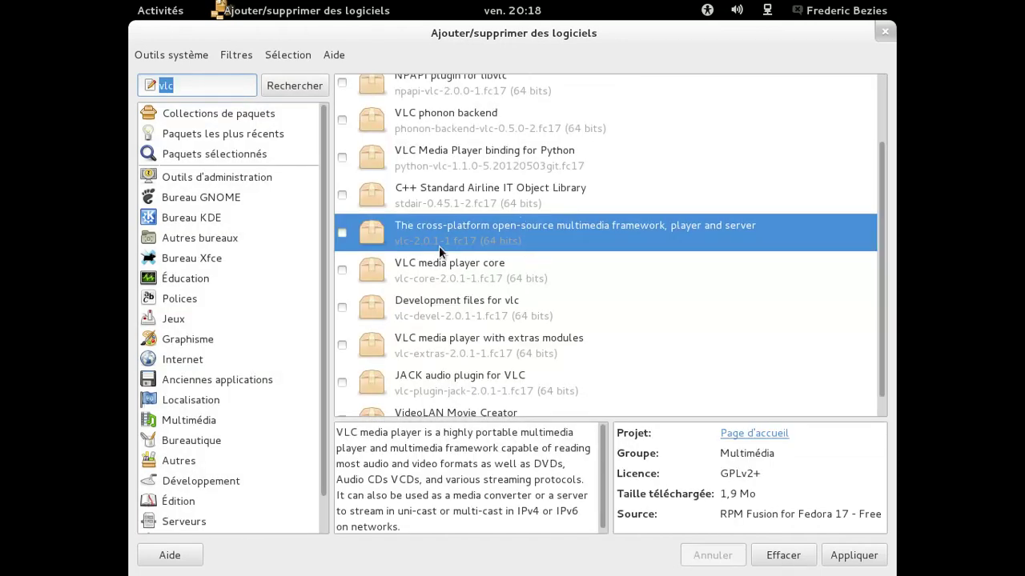
- Mark the main vlc package for installation, apply the pending selections and accept the additional dependency packages
{"action": "left_click", "coordinate": [343, 233]}
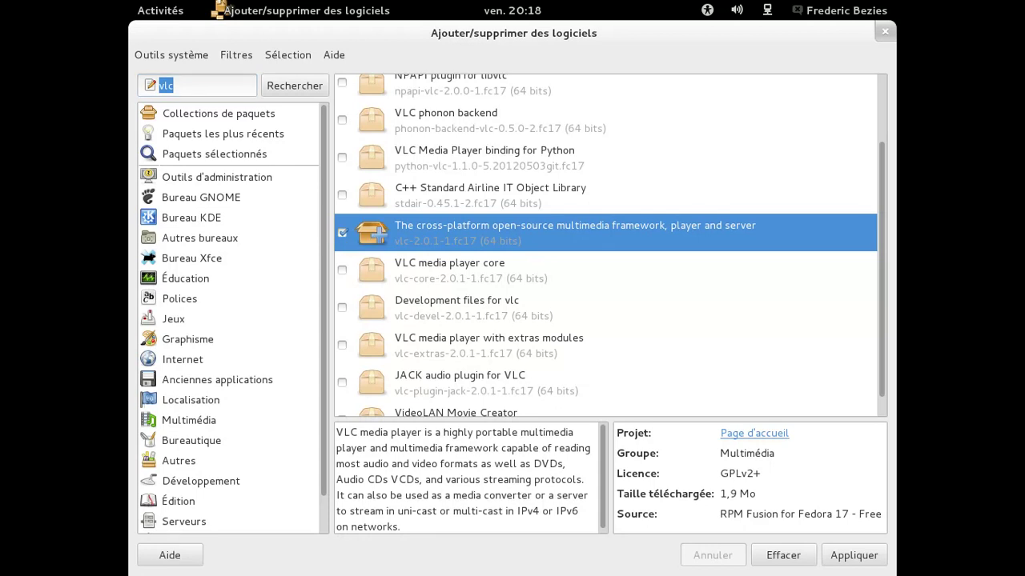
{"action": "left_click", "coordinate": [853, 555]}
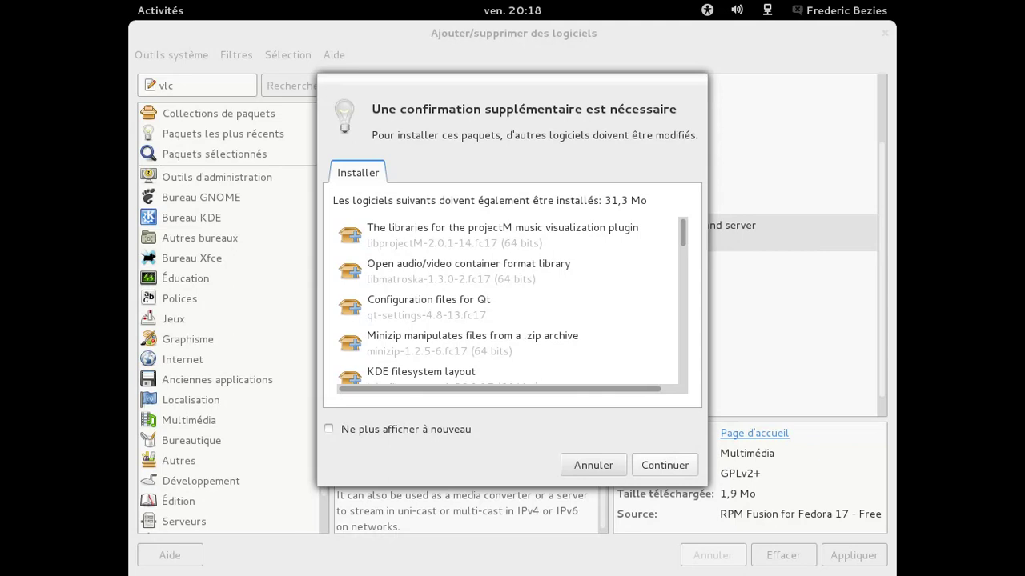
{"action": "key", "text": "Return"}
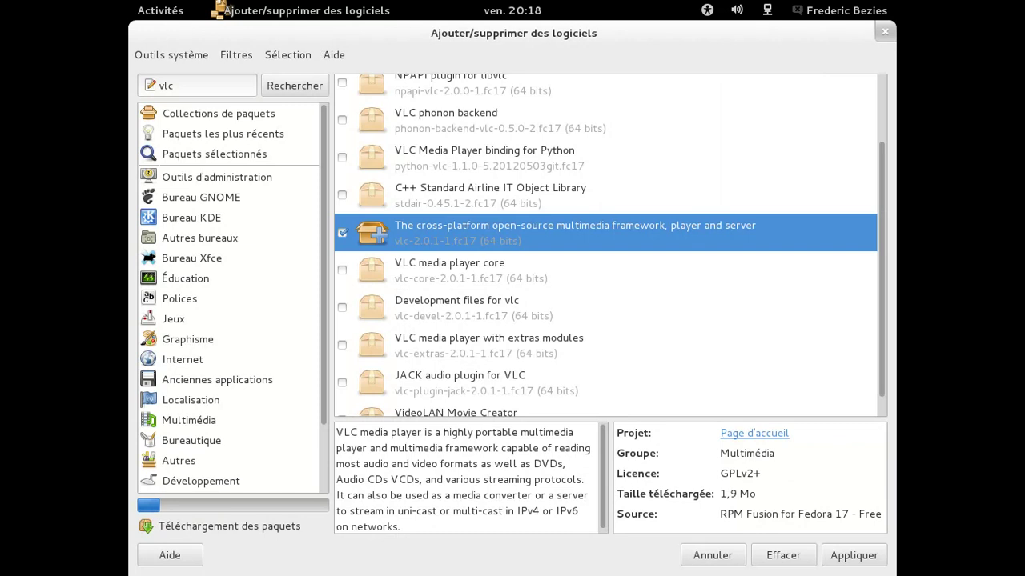
- Launch the Pare-feu firewall configuration tool from the full applications list and dismiss its introductory notice
{"action": "key", "text": "super"}
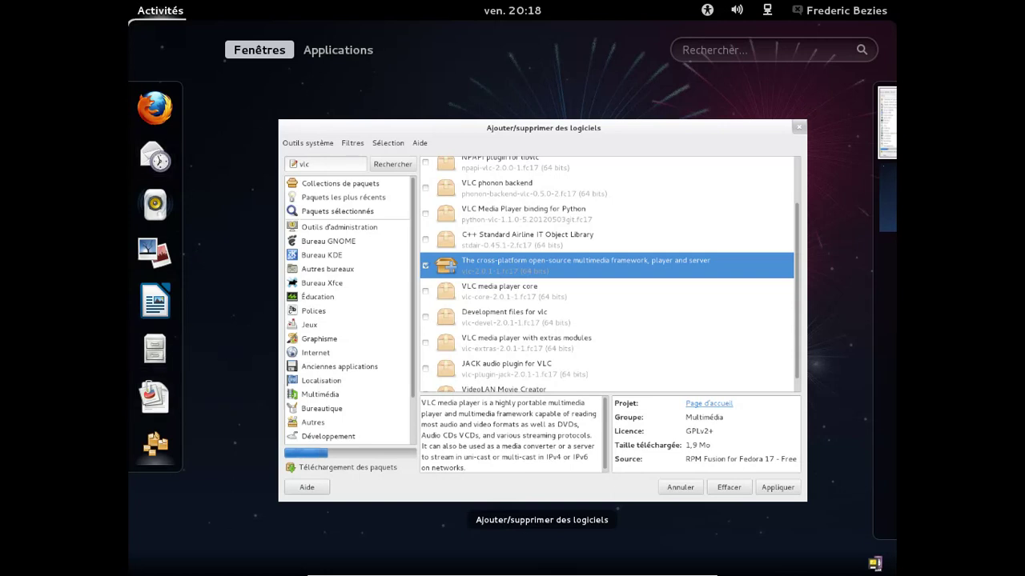
{"action": "left_click", "coordinate": [338, 49]}
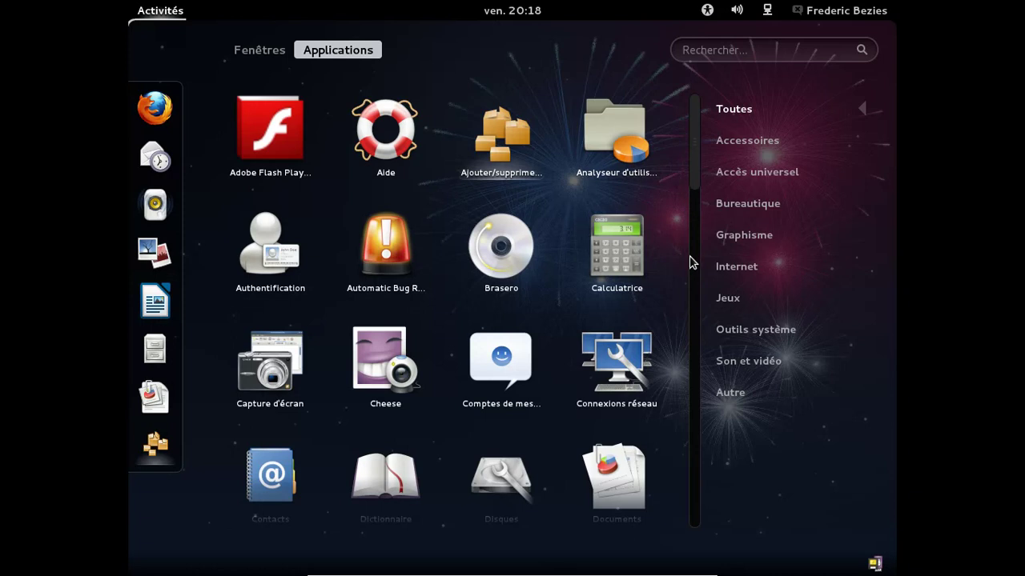
{"action": "left_click_drag", "start_coordinate": [697, 184], "coordinate": [697, 412]}
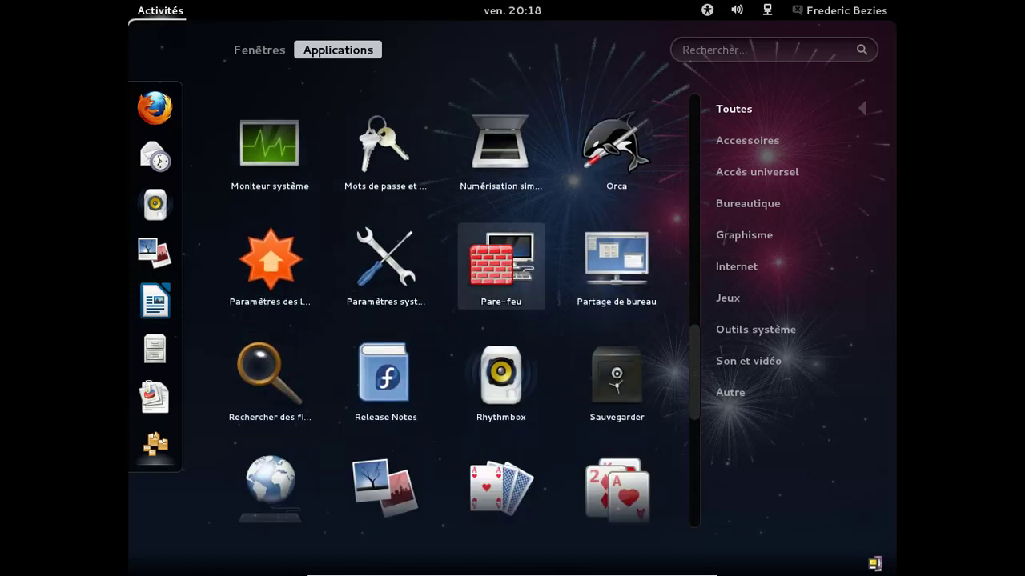
{"action": "left_click", "coordinate": [525, 267]}
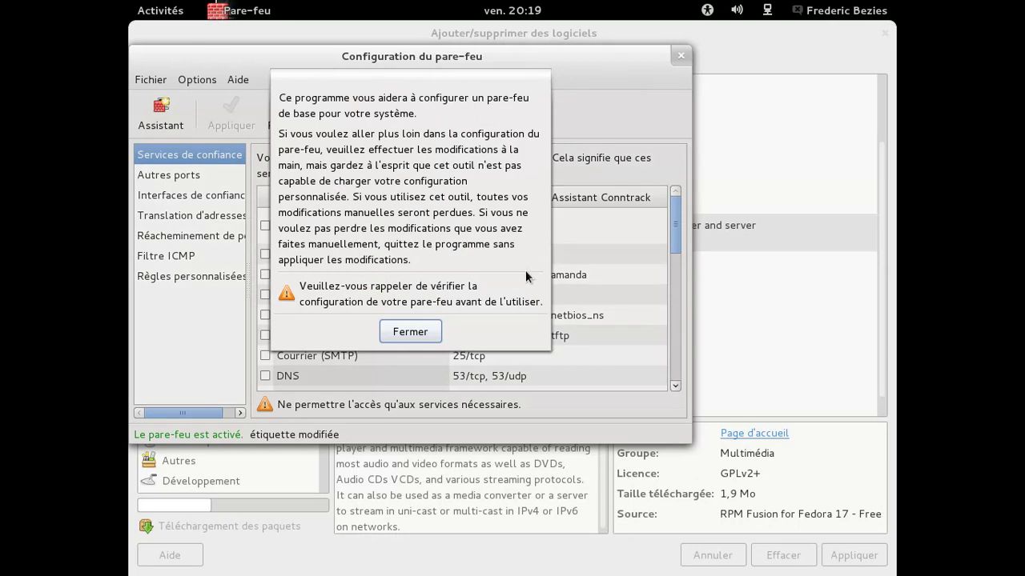
{"action": "left_click", "coordinate": [420, 331]}
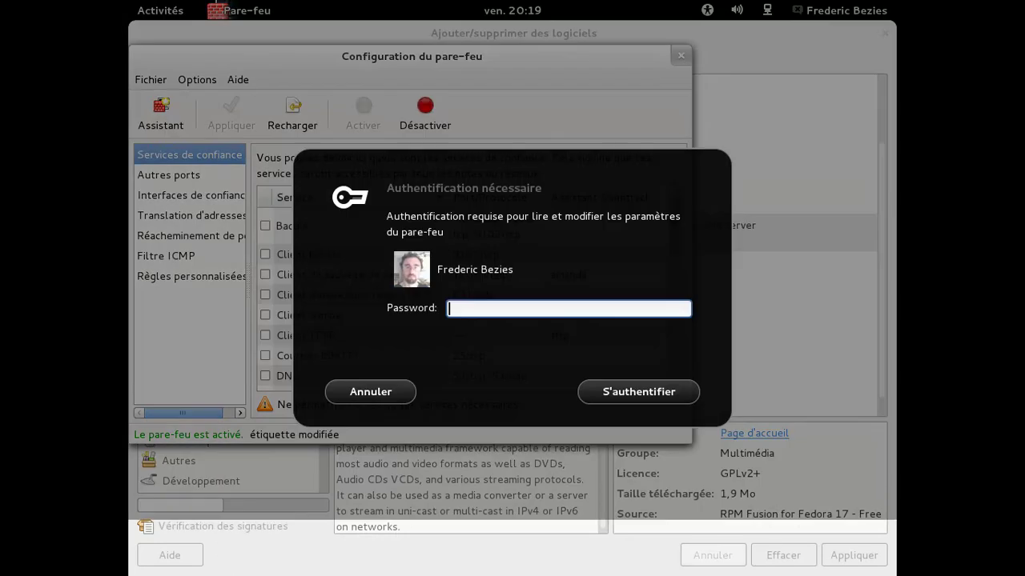
- Enter the account password to authorise reading and modifying the firewall settings
{"action": "type", "text": "*******"}
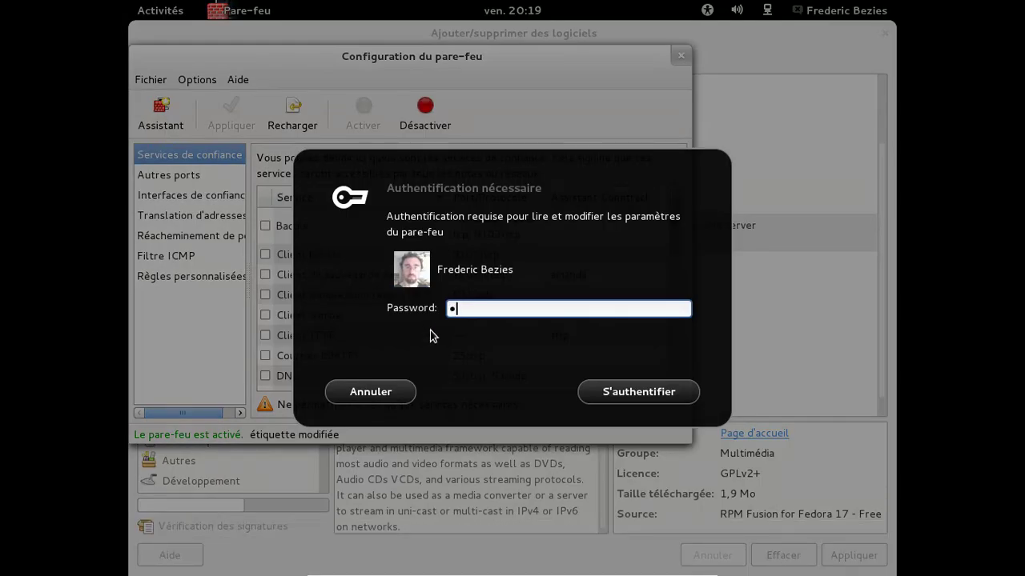
{"action": "type", "text": "*"}
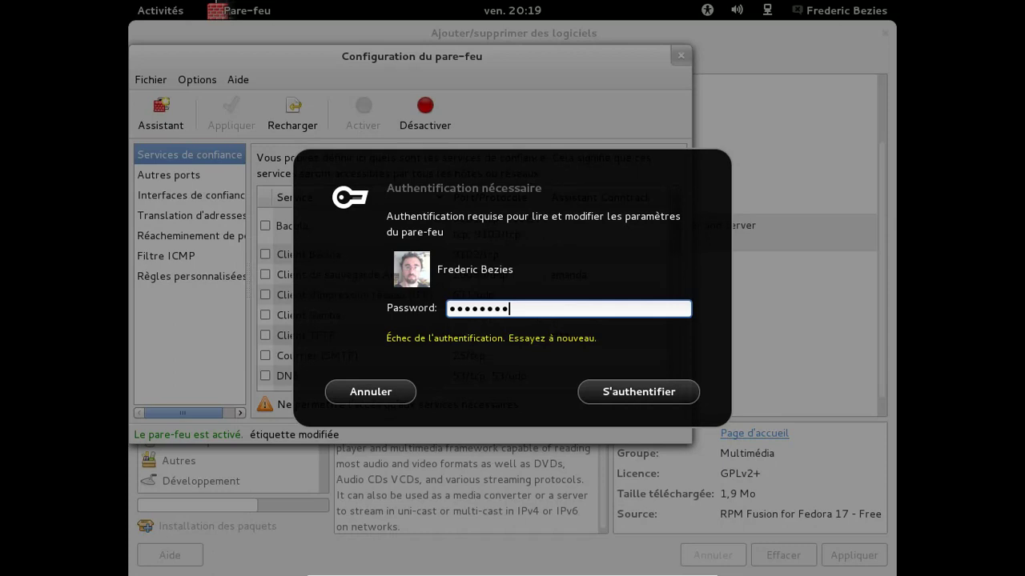
{"action": "key", "text": "Return"}
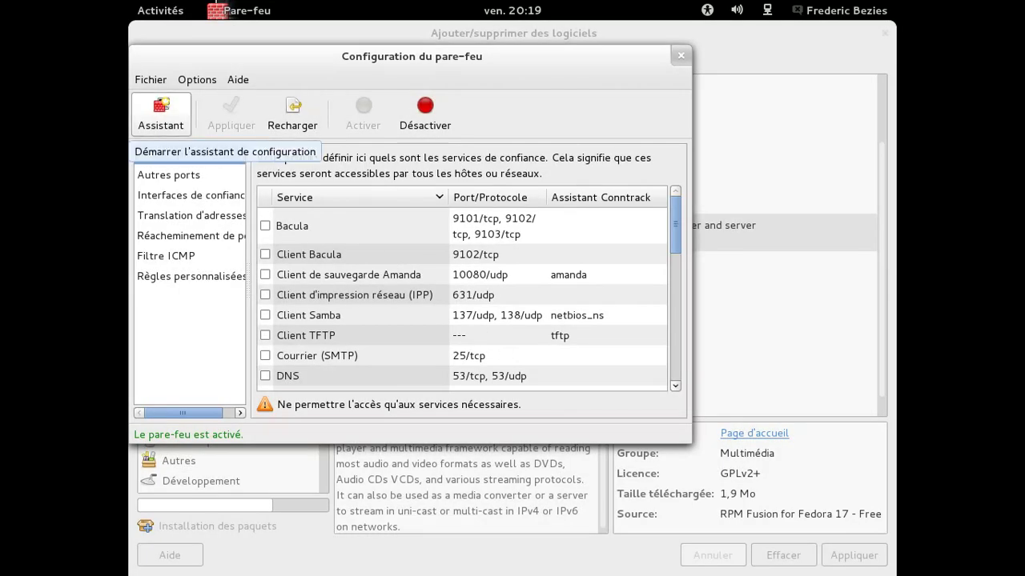
- Start the firewall configuration assistant, set the system type to "Système avec accès réseau" and advance to the skill level page
{"action": "left_click", "coordinate": [160, 113]}
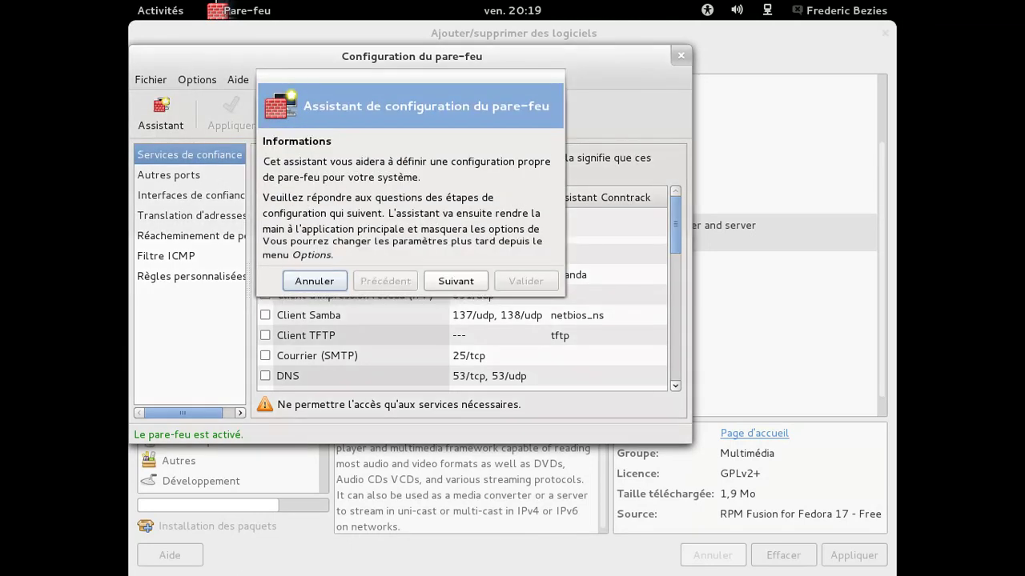
{"action": "left_click", "coordinate": [470, 311]}
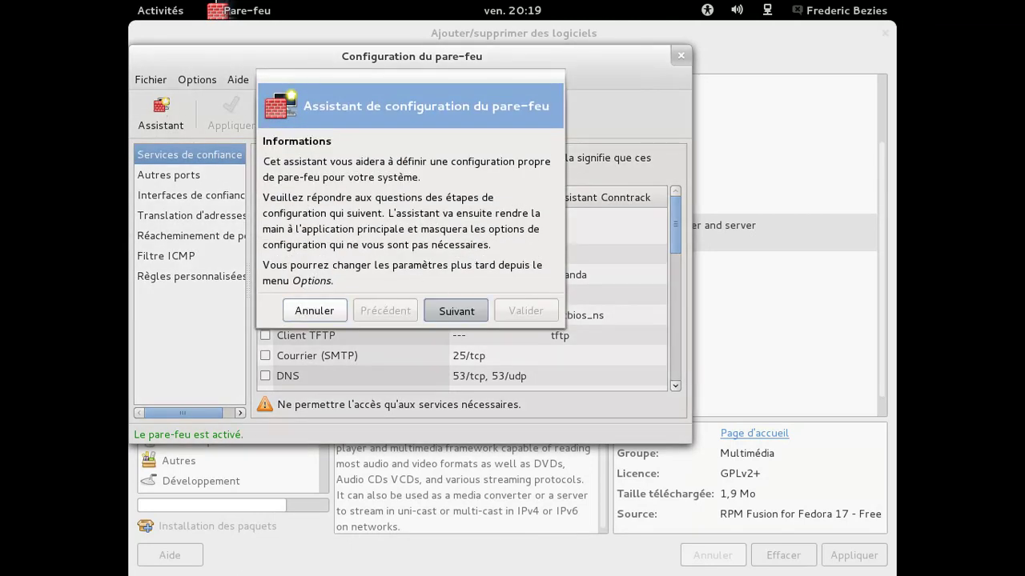
{"action": "left_click", "coordinate": [349, 186]}
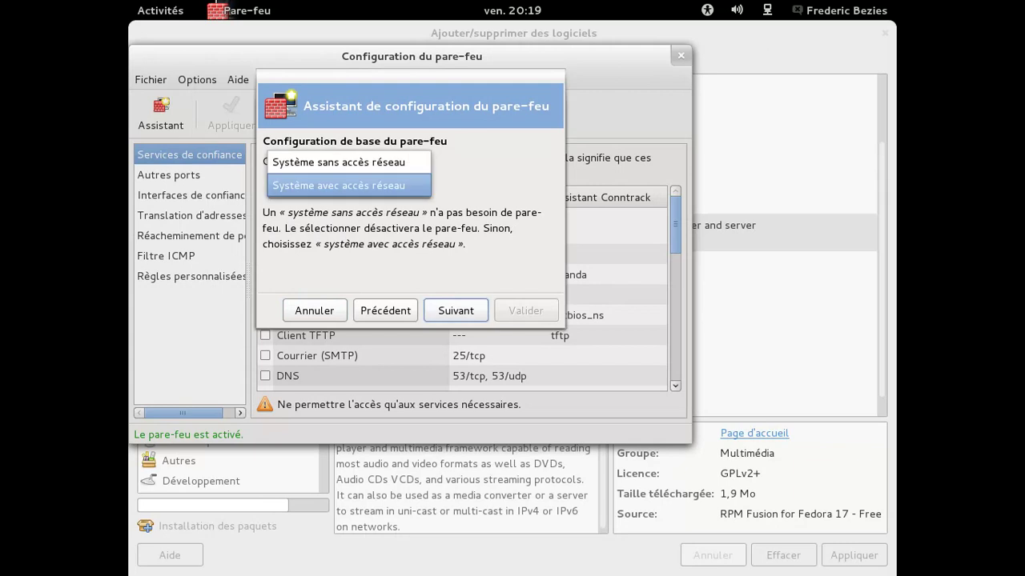
{"action": "left_click", "coordinate": [349, 187]}
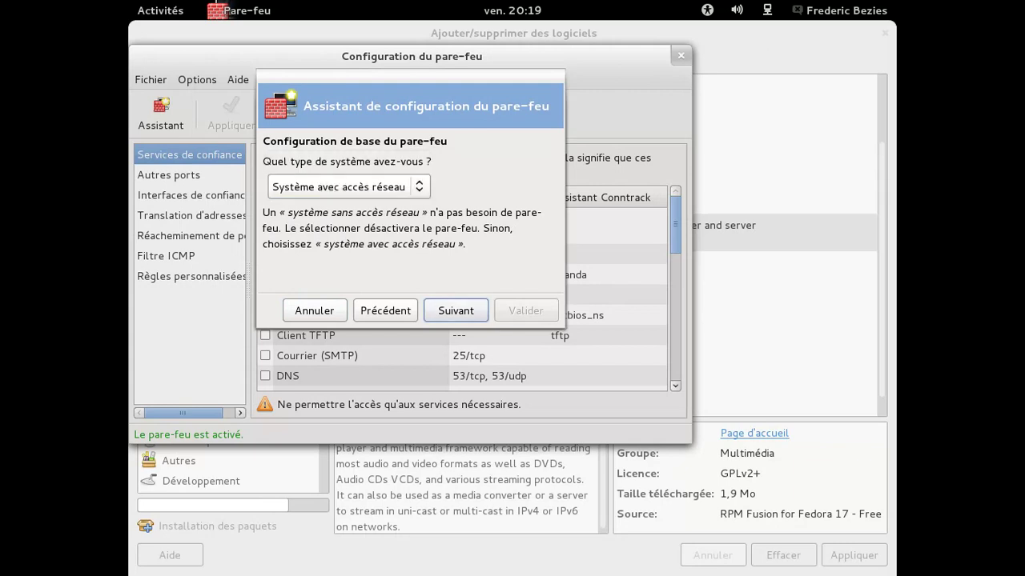
{"action": "left_click", "coordinate": [460, 311]}
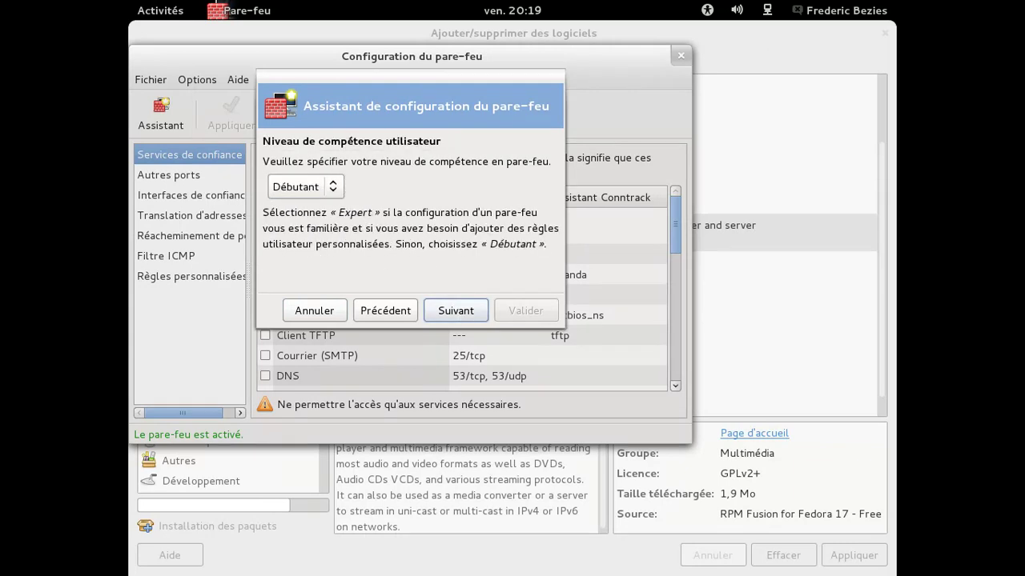
- Keep the firewall skill level at "Débutant", retain the current configuration and validate the assistant
{"action": "left_click", "coordinate": [332, 187]}
{"action": "left_click", "coordinate": [296, 186]}
{"action": "left_click", "coordinate": [454, 311]}
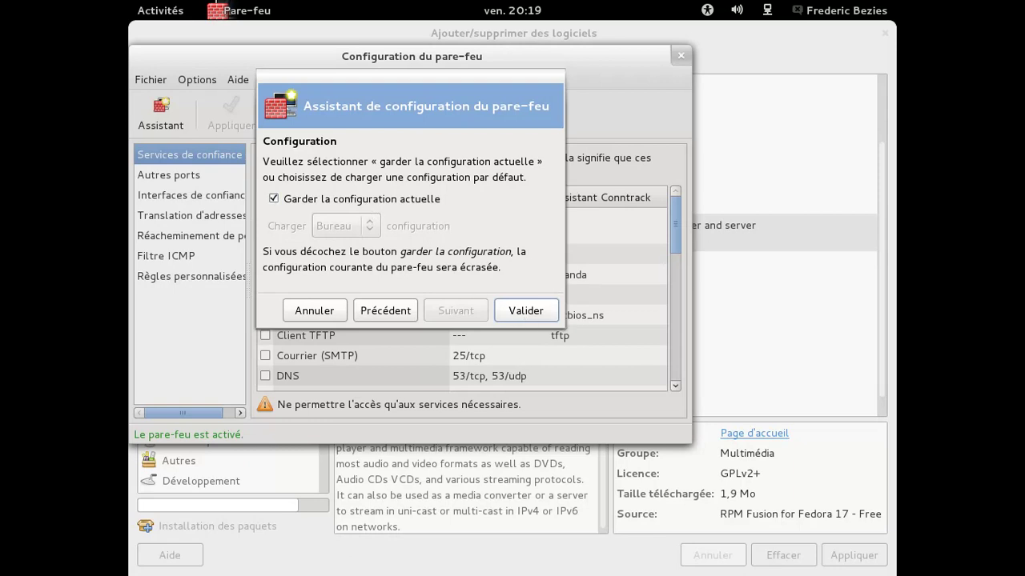
{"action": "left_click", "coordinate": [500, 309]}
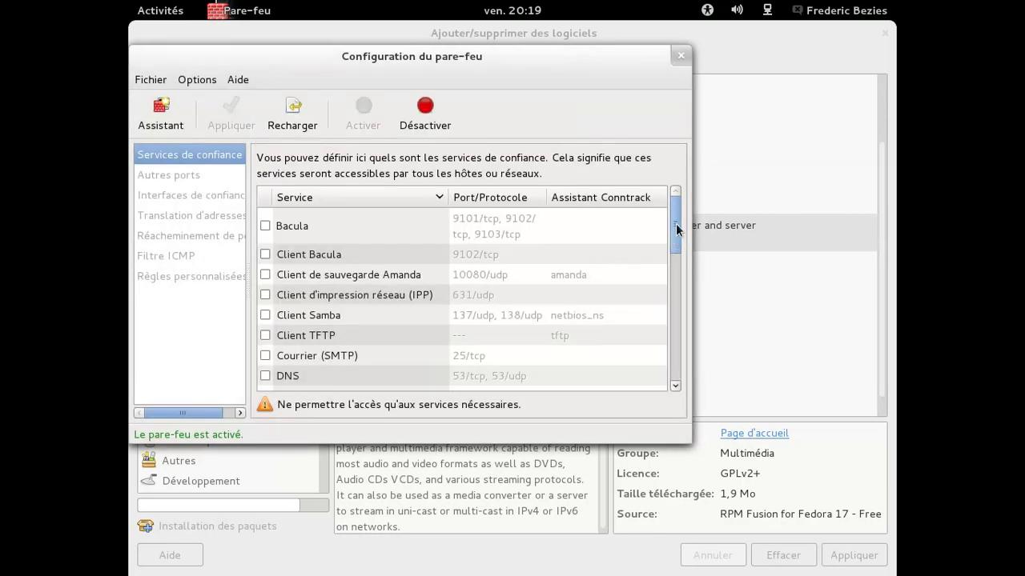
- Review the trusted services list down to SSH and reload the firewall configuration
{"action": "left_click_drag", "start_coordinate": [676, 229], "coordinate": [676, 336]}
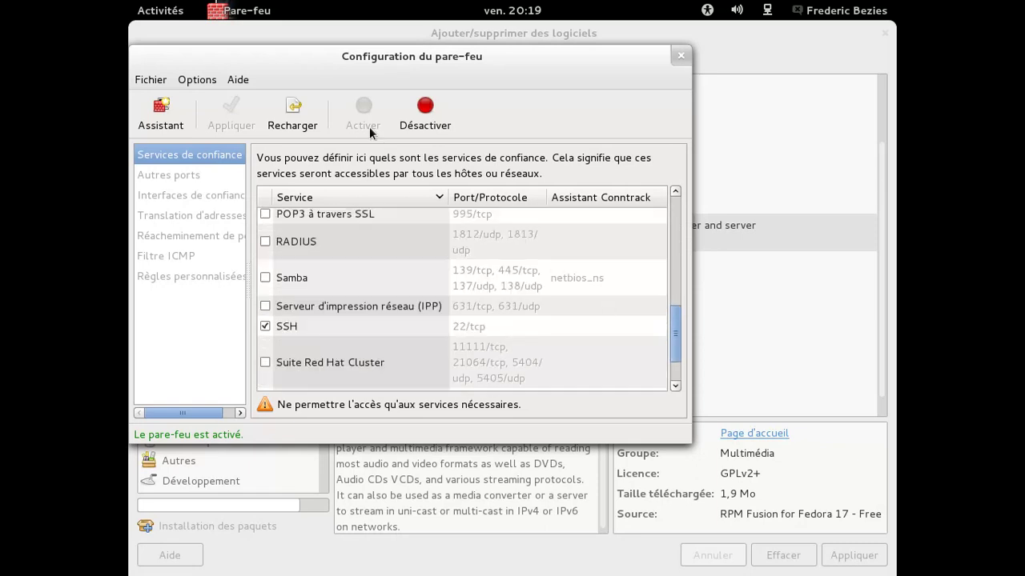
{"action": "left_click", "coordinate": [152, 80]}
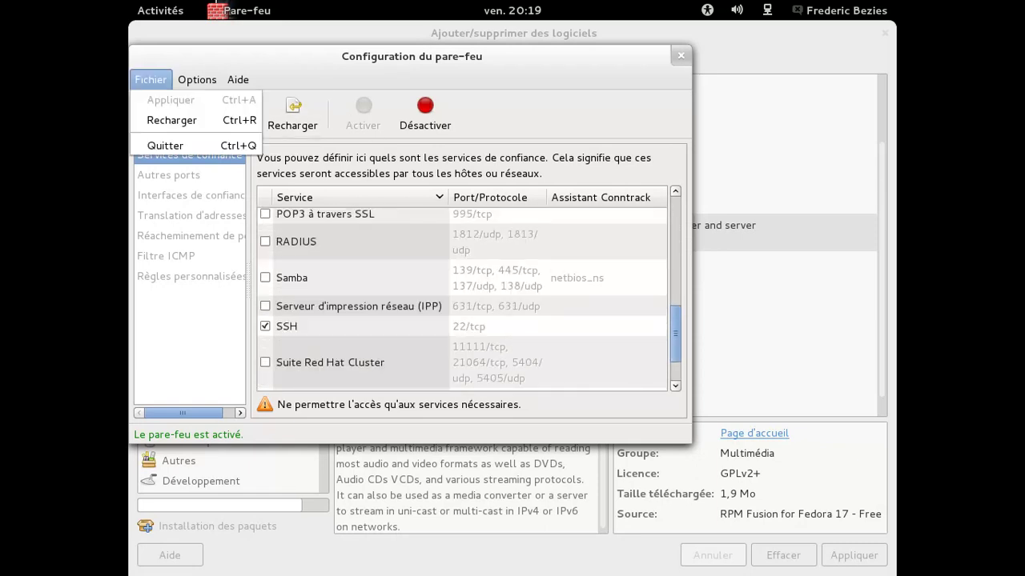
{"action": "left_click", "coordinate": [173, 120]}
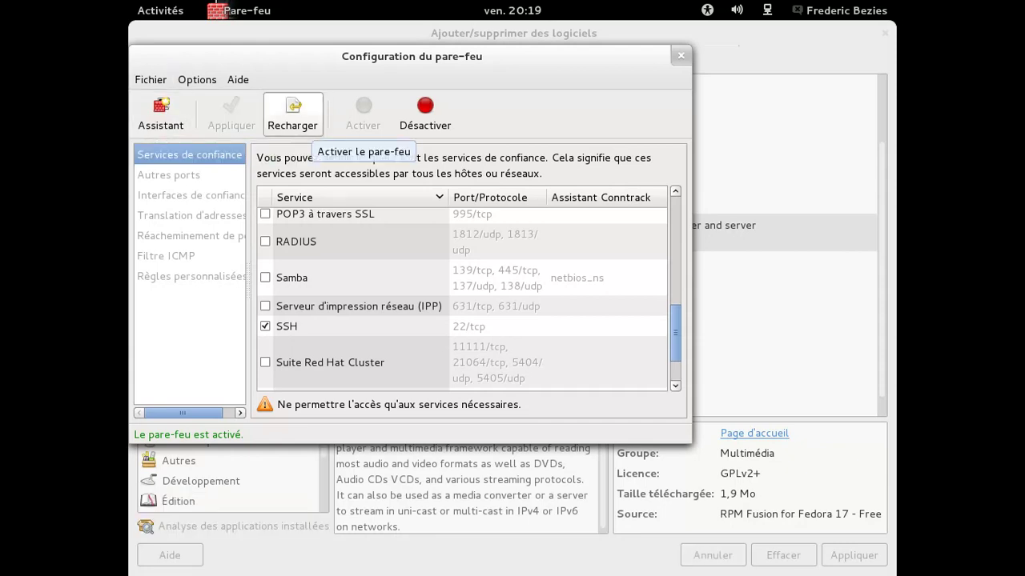
- Close the firewall tool, dismiss the list of newly installed applications without launching any, and close the software manager
{"action": "left_click", "coordinate": [678, 57]}
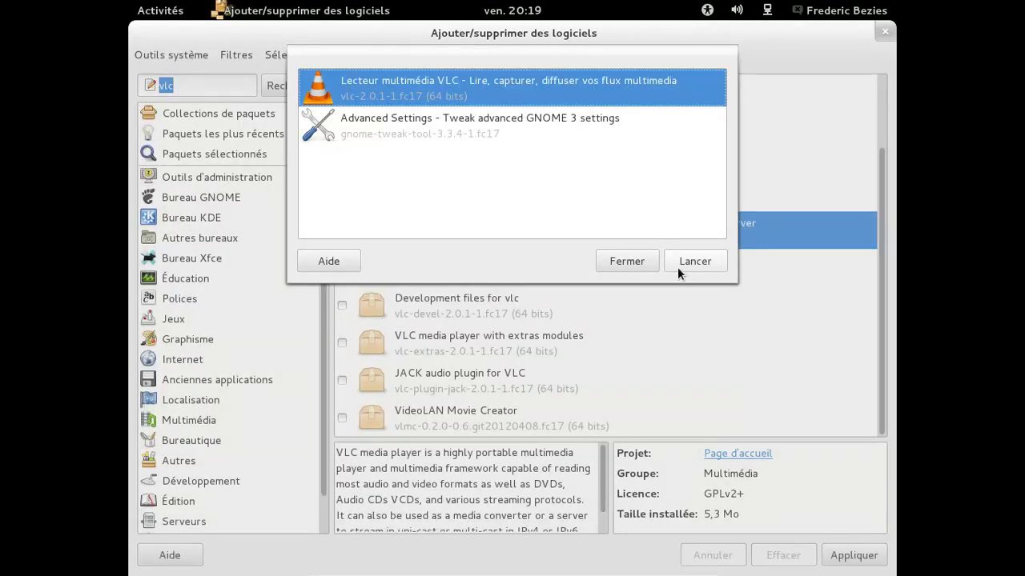
{"action": "left_click", "coordinate": [612, 262]}
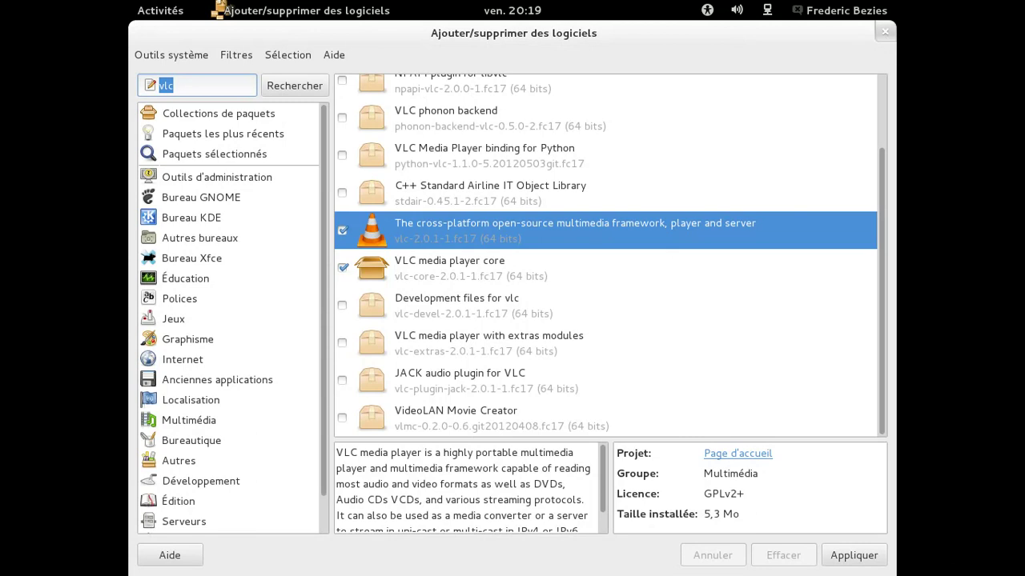
{"action": "left_click", "coordinate": [885, 33]}
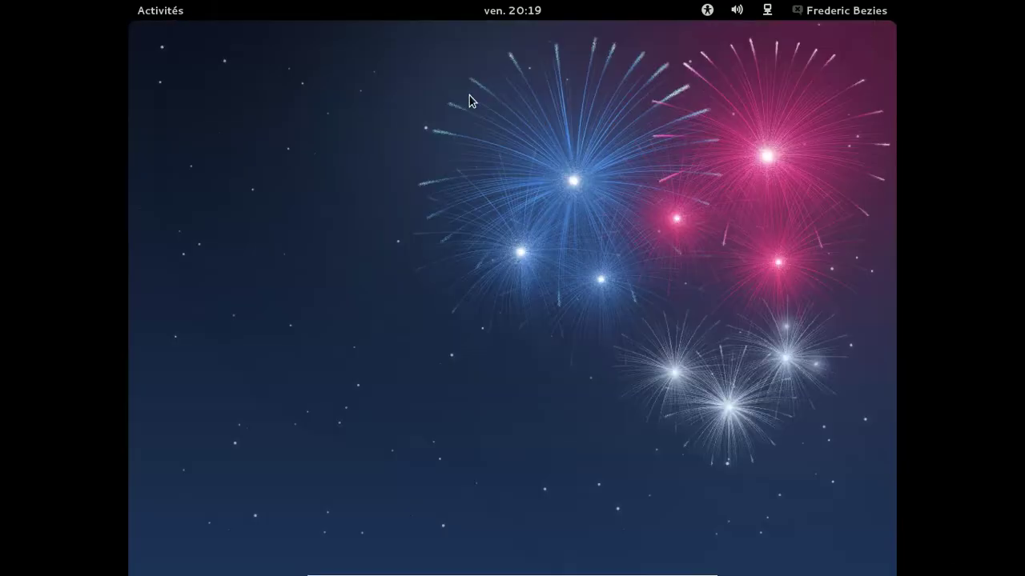
- Search for "vlc" in the desktop overview, launch the player and save its default network privacy policy
{"action": "key", "text": "super"}
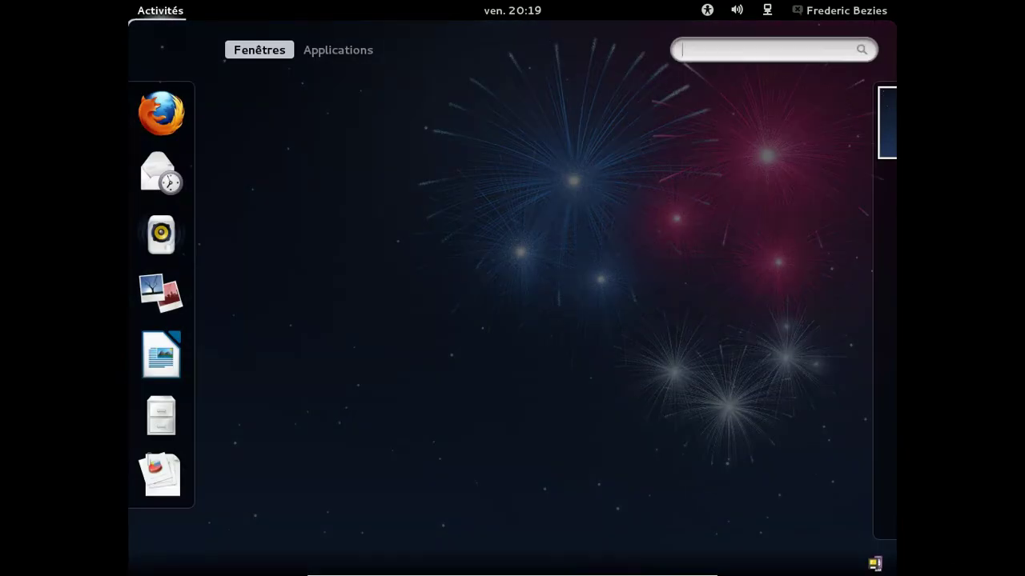
{"action": "type", "text": "vlc"}
{"action": "key", "text": "Return"}
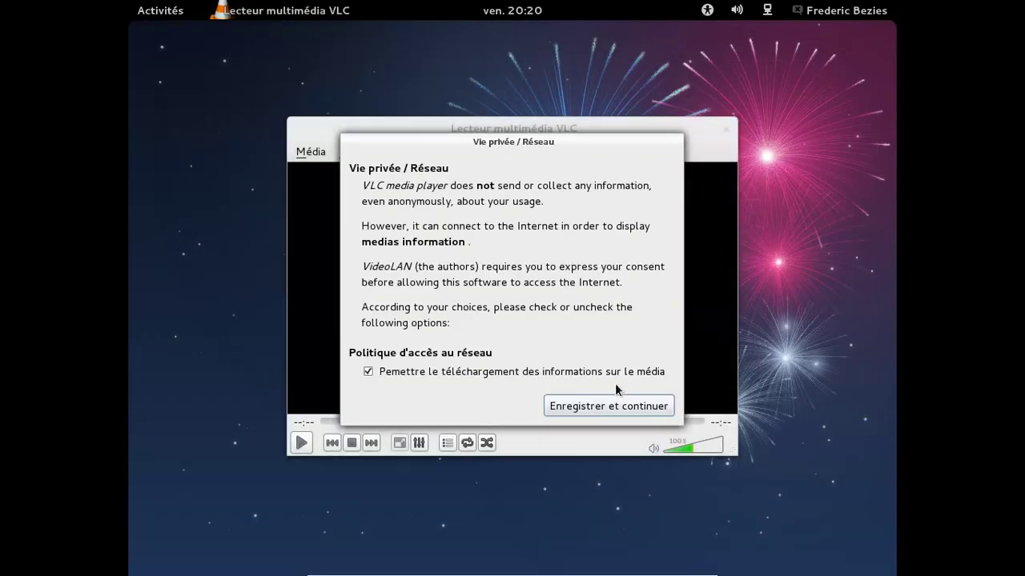
{"action": "left_click", "coordinate": [610, 410]}
- Enable the status bar (Barre d'état) in the VLC window
{"action": "left_click", "coordinate": [506, 159]}
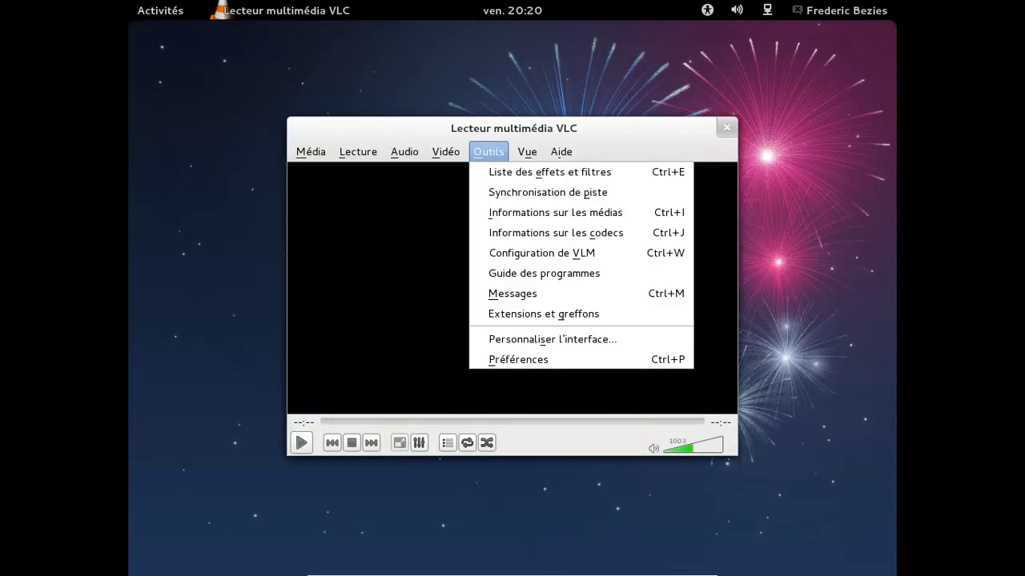
{"action": "mouse_move", "coordinate": [526, 152]}
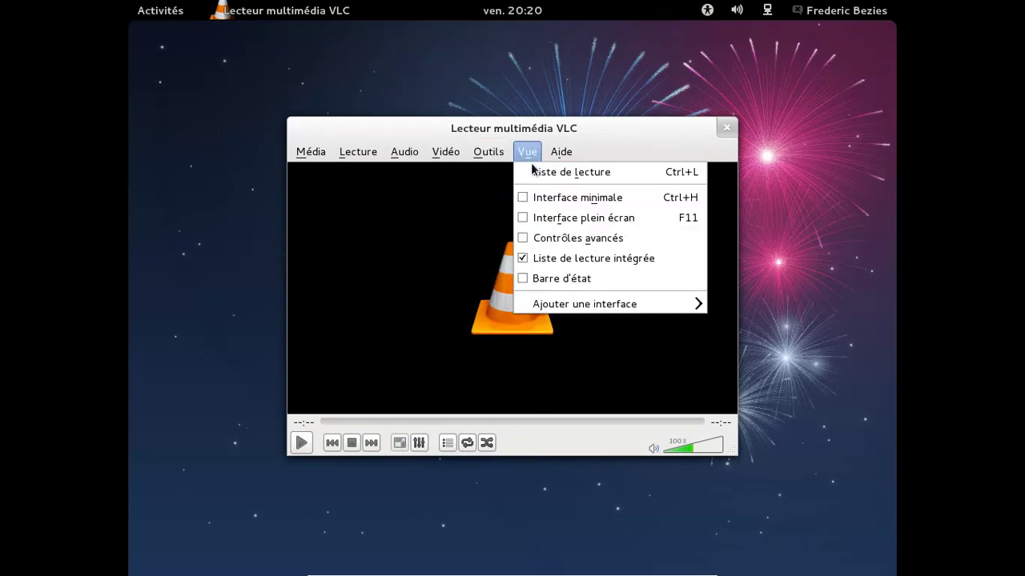
{"action": "left_click", "coordinate": [567, 280]}
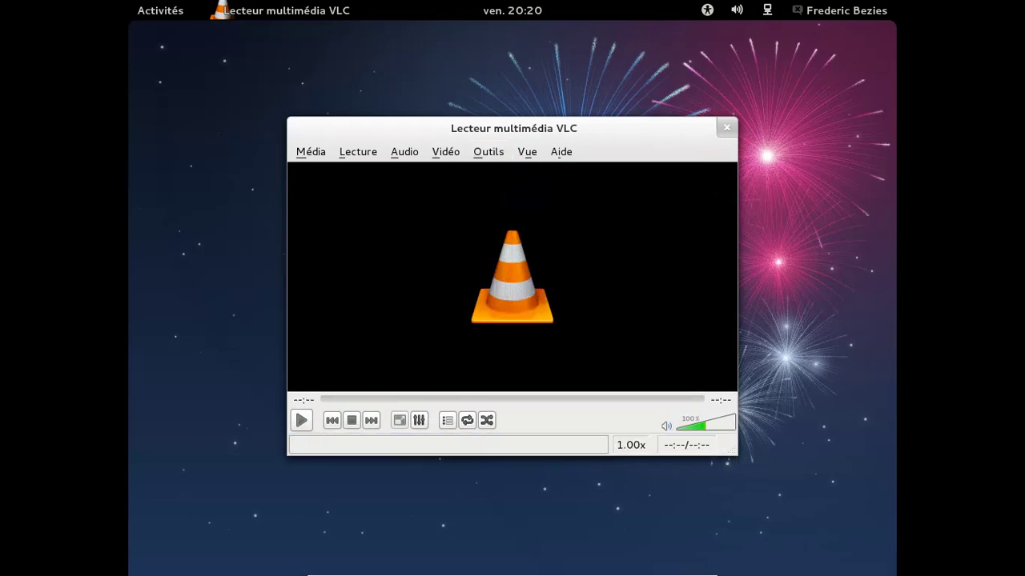
- Search for "tweak" in the desktop overview and launch Advanced Settings
{"action": "key", "text": "super"}
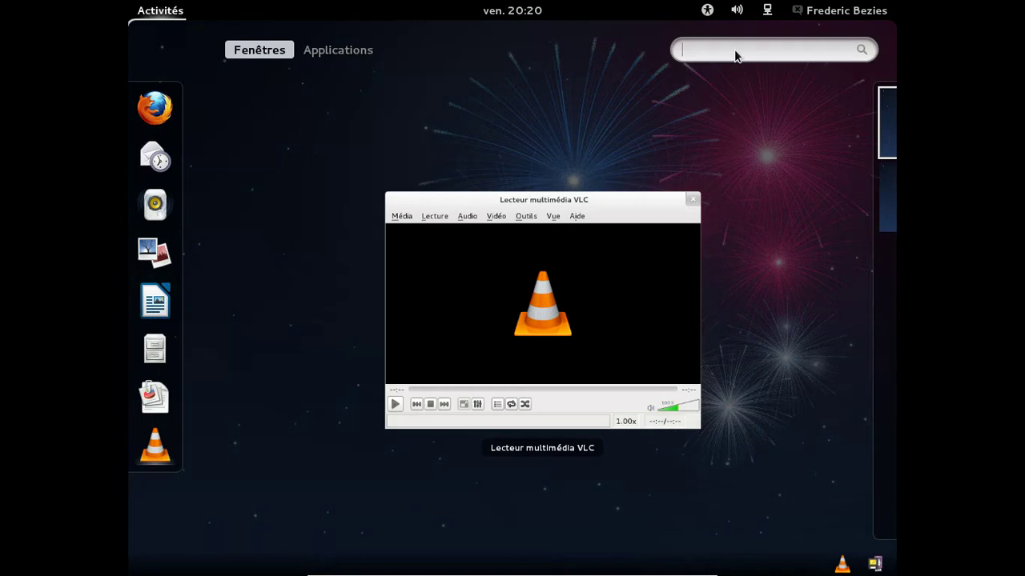
{"action": "type", "text": "tweak"}
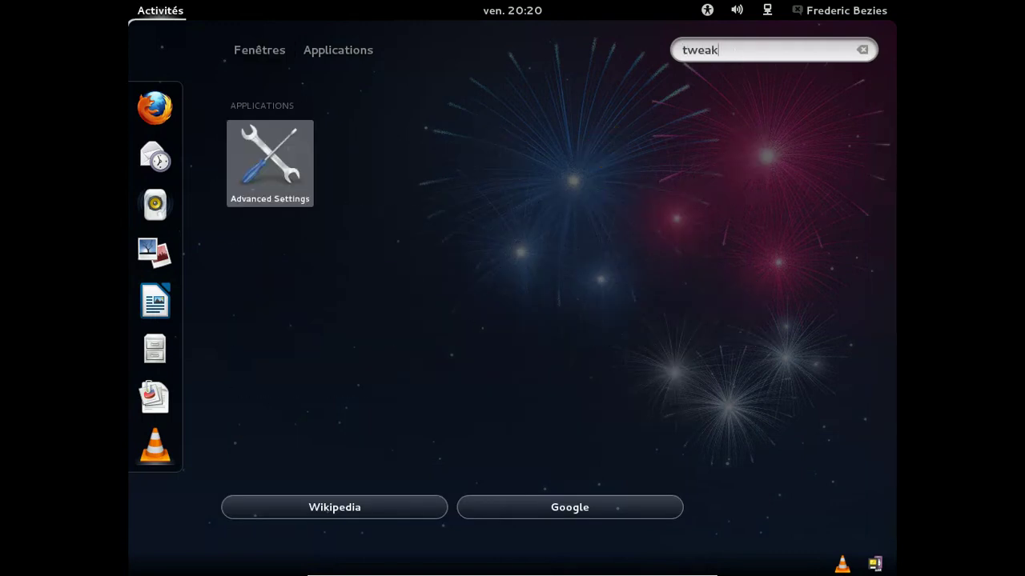
{"action": "key", "text": "Return"}
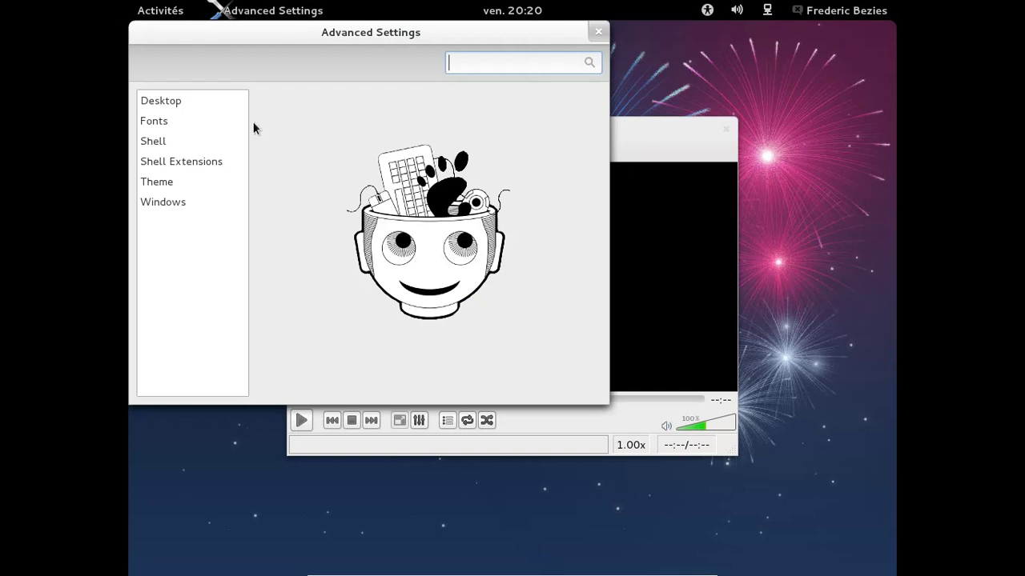
- Turn off the Computer, Home, Trash and mounted volumes icons in the Desktop settings
{"action": "left_click", "coordinate": [149, 102]}
{"action": "left_click", "coordinate": [588, 135]}
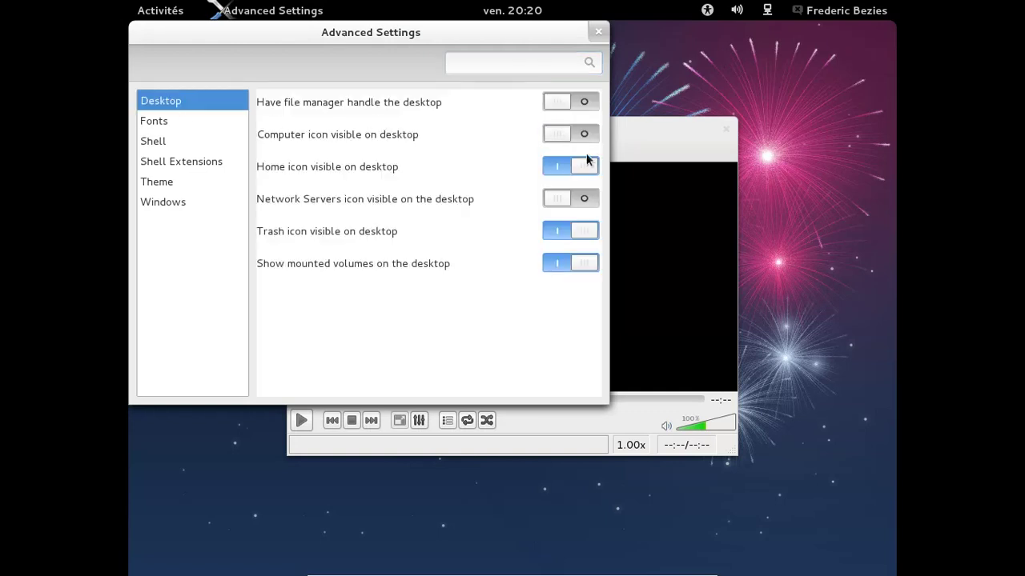
{"action": "left_click", "coordinate": [585, 164]}
{"action": "left_click", "coordinate": [580, 233]}
{"action": "left_click", "coordinate": [581, 263]}
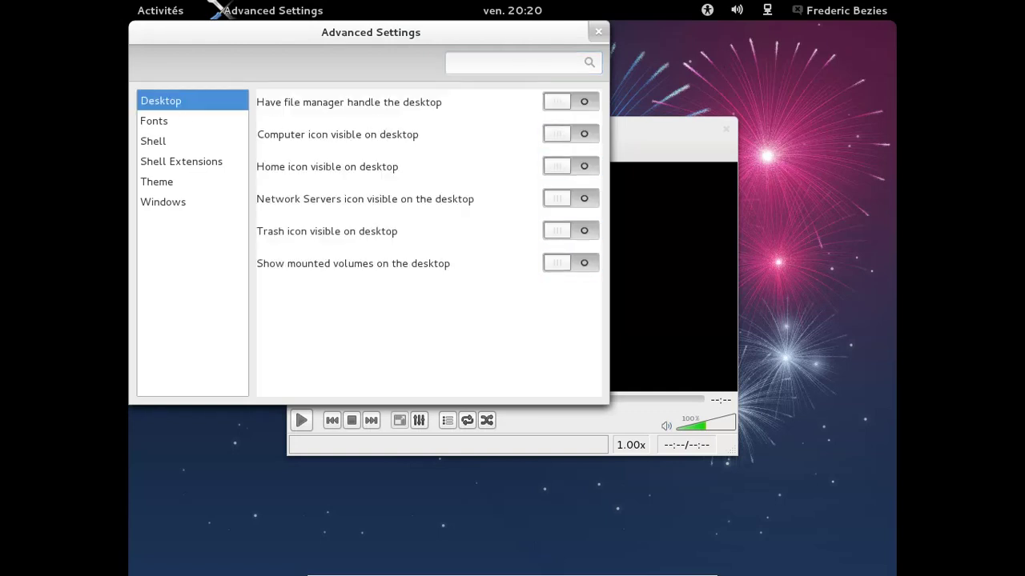
- Look at the Shell Extensions settings and enable "Show date in clock" in the Shell settings
{"action": "left_click", "coordinate": [183, 165]}
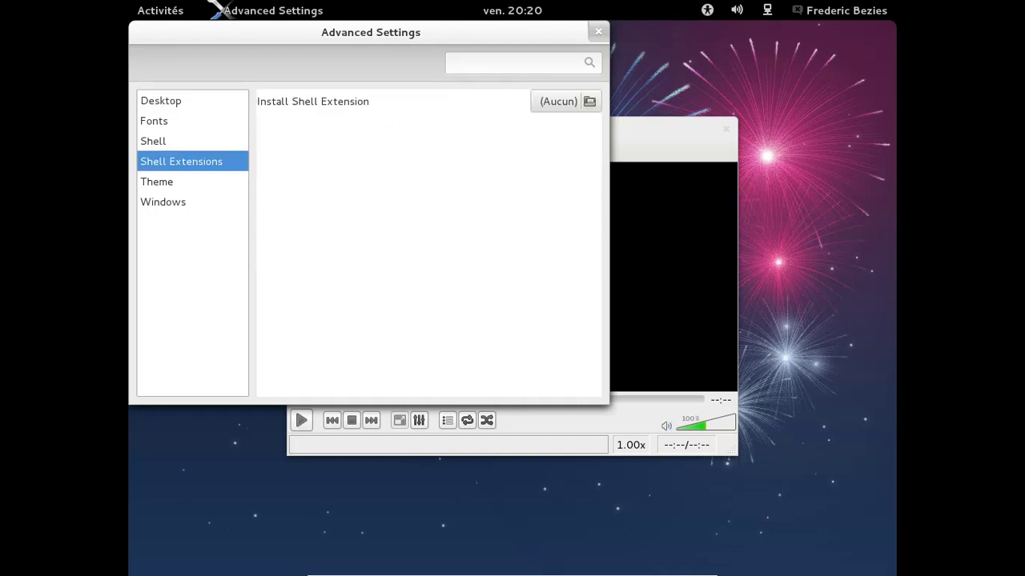
{"action": "left_click", "coordinate": [178, 148]}
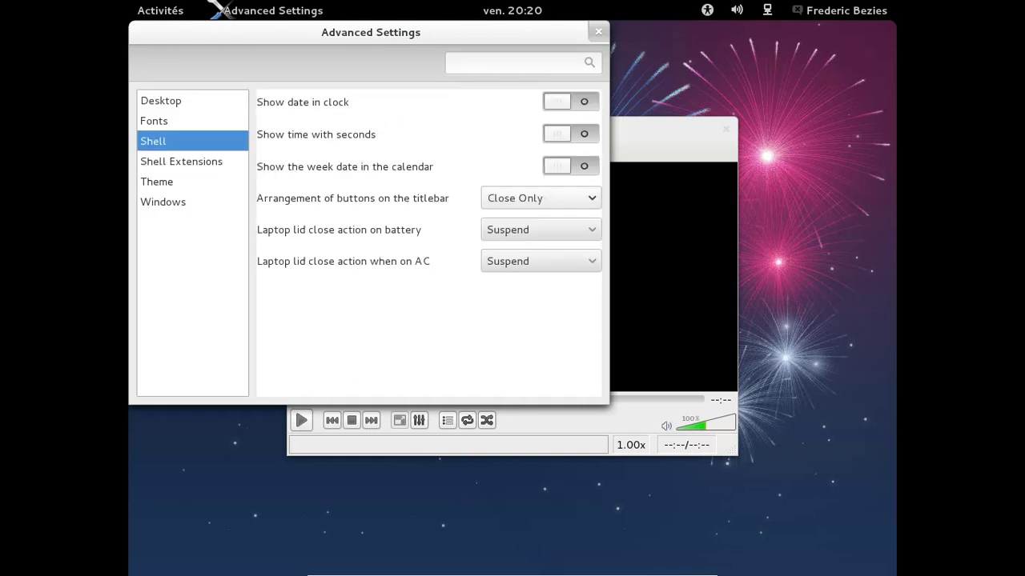
{"action": "left_click", "coordinate": [538, 205]}
{"action": "left_click", "coordinate": [580, 104]}
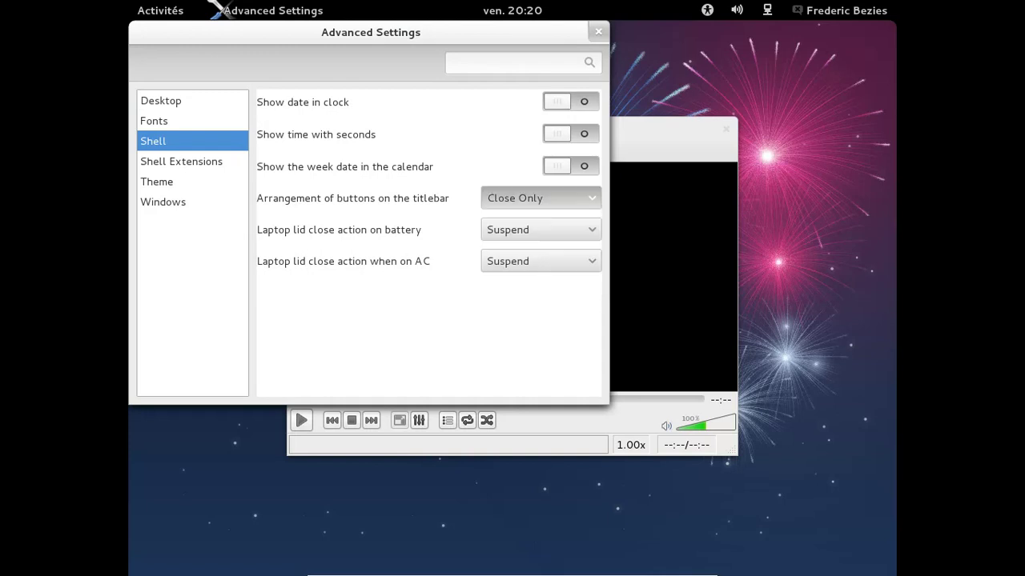
{"action": "left_click", "coordinate": [565, 103]}
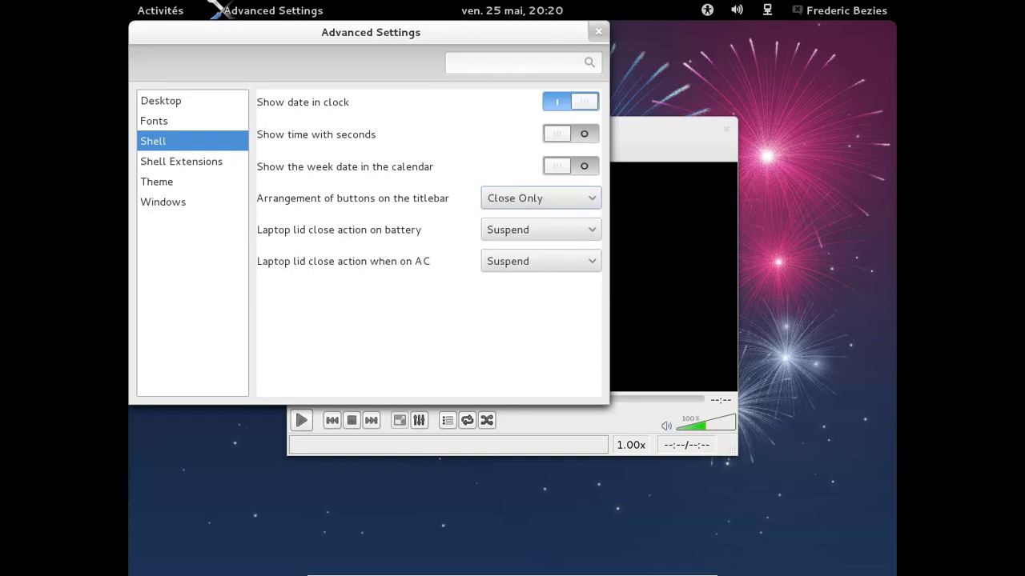
- Set the titlebar button arrangement to "Minimize and Close", and close Advanced Settings and VLC
{"action": "left_click", "coordinate": [545, 202]}
{"action": "left_click", "coordinate": [539, 246]}
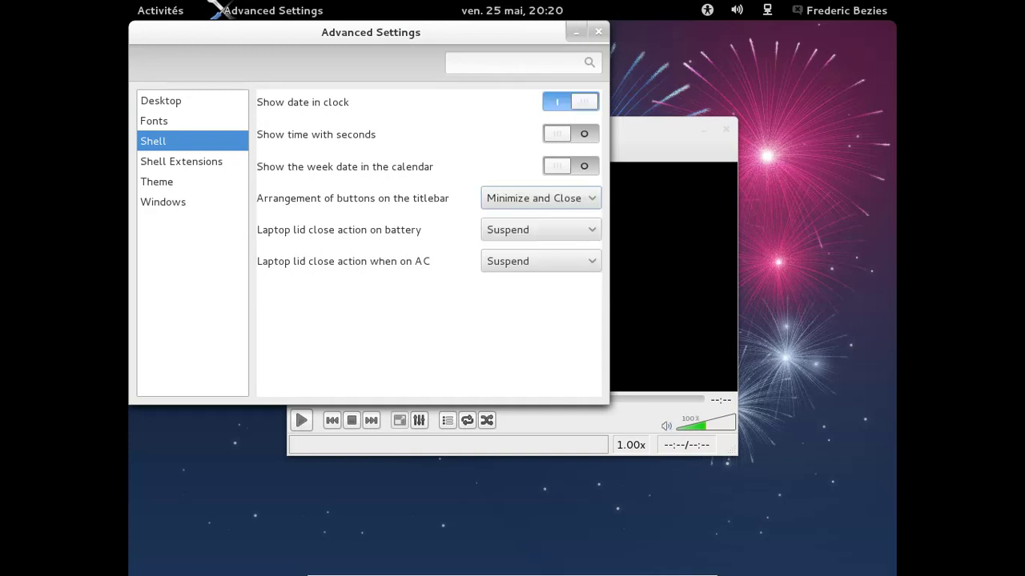
{"action": "left_click", "coordinate": [597, 32]}
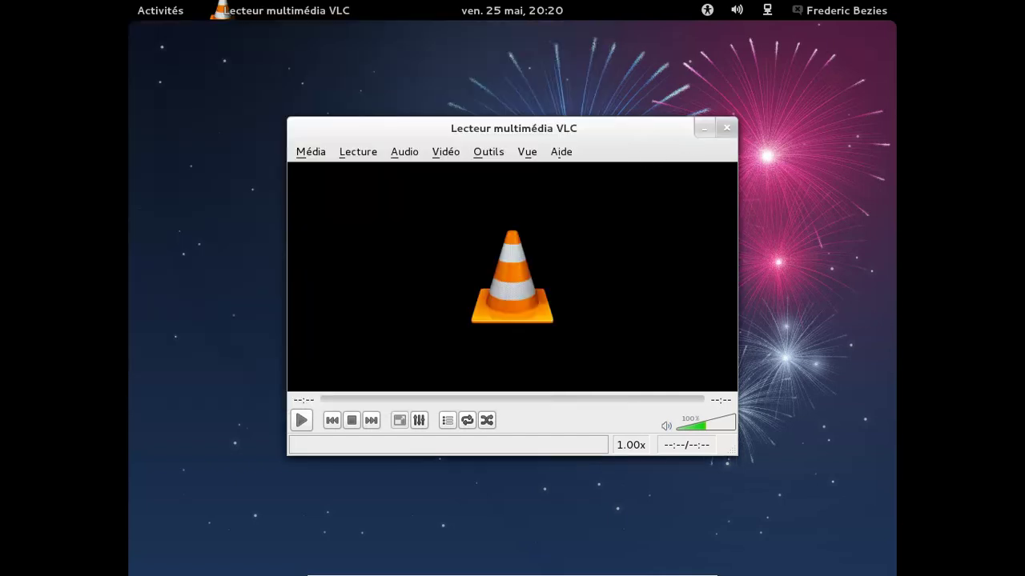
{"action": "left_click", "coordinate": [726, 130]}
- Launch LibreOffice Writer to view its blank document window and close it
{"action": "left_click", "coordinate": [158, 9]}
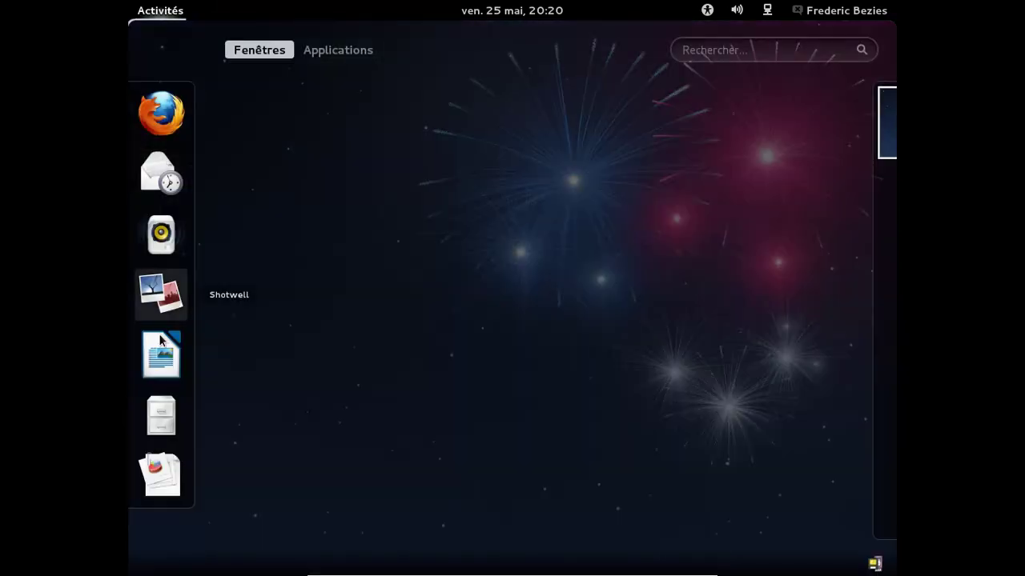
{"action": "left_click", "coordinate": [160, 346]}
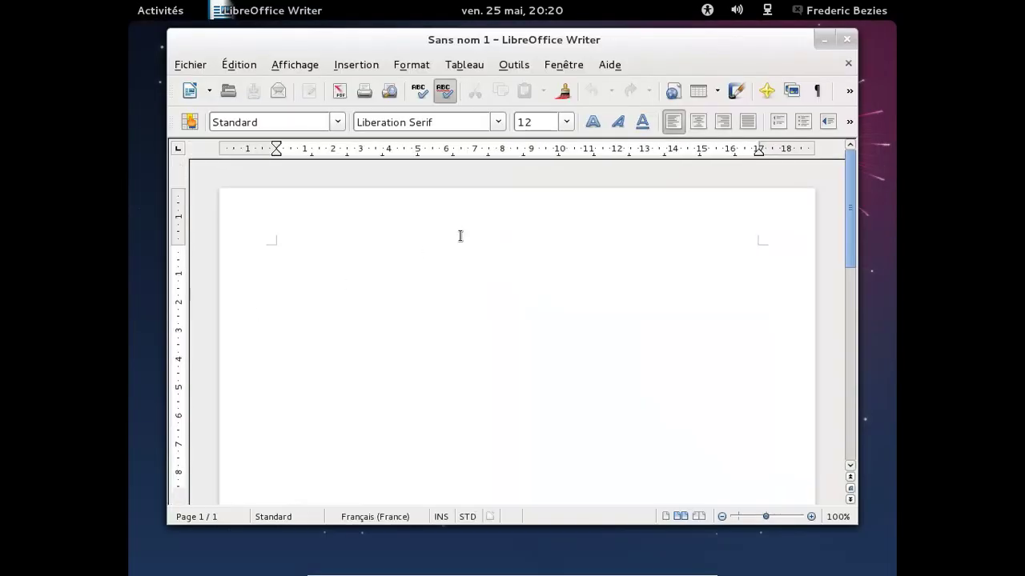
{"action": "left_click", "coordinate": [846, 39]}
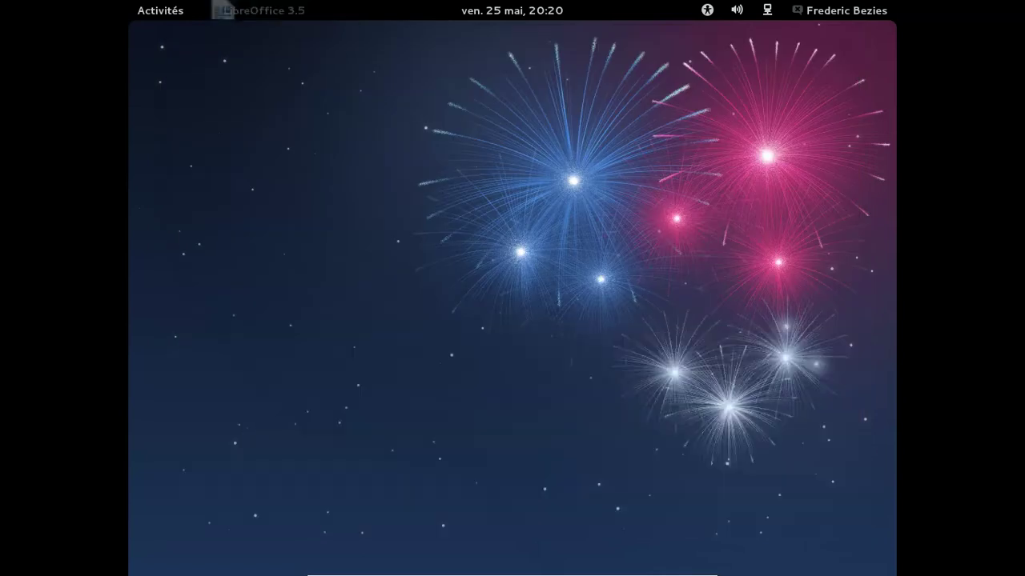
- Open the system settings details, review the default applications, removable media and graphics card pages, and close the window
{"action": "left_click", "coordinate": [846, 9]}
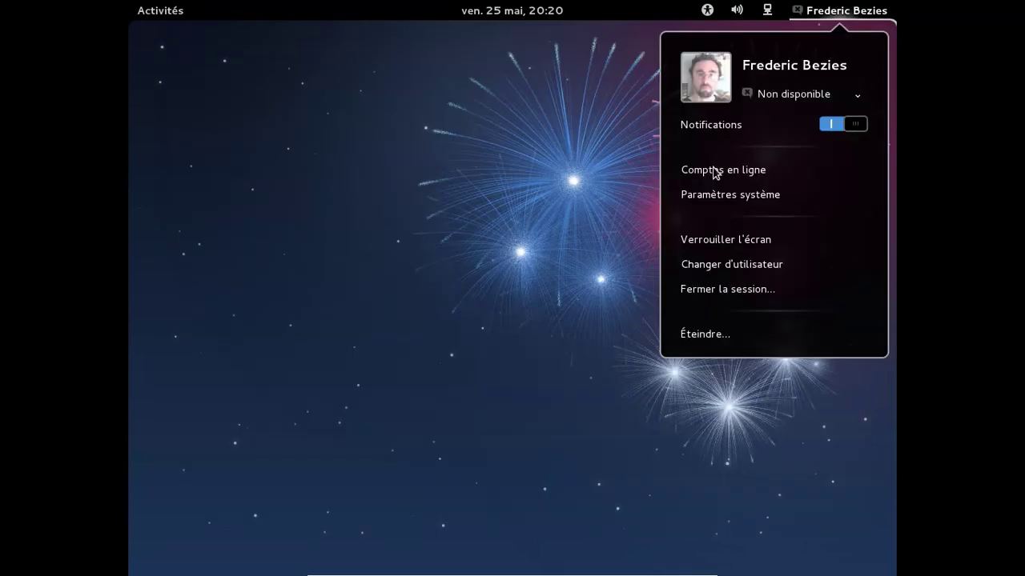
{"action": "left_click", "coordinate": [719, 192]}
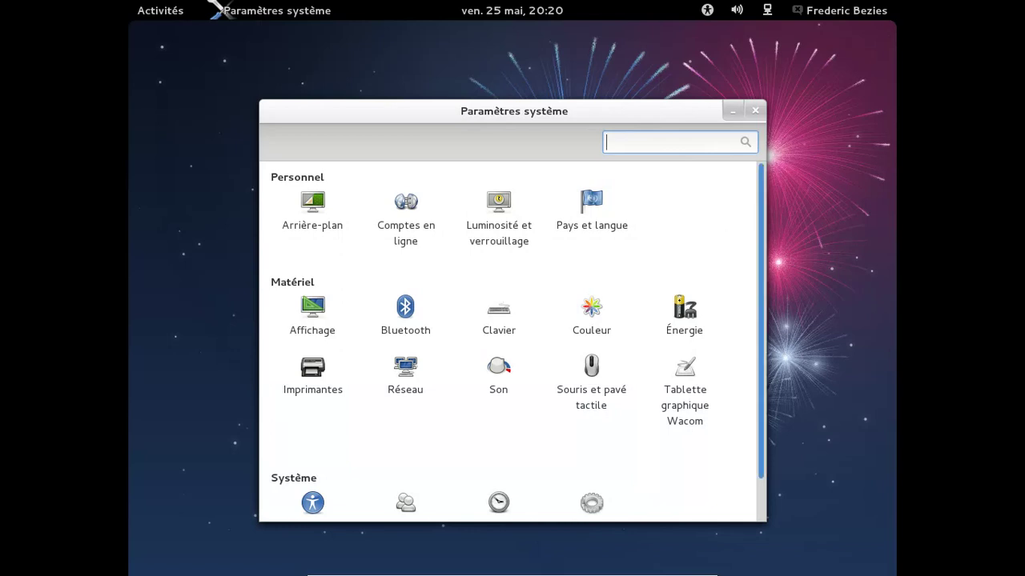
{"action": "scroll", "coordinate": [754, 205], "scroll_direction": "down", "scroll_amount": 1}
{"action": "left_click", "coordinate": [613, 461]}
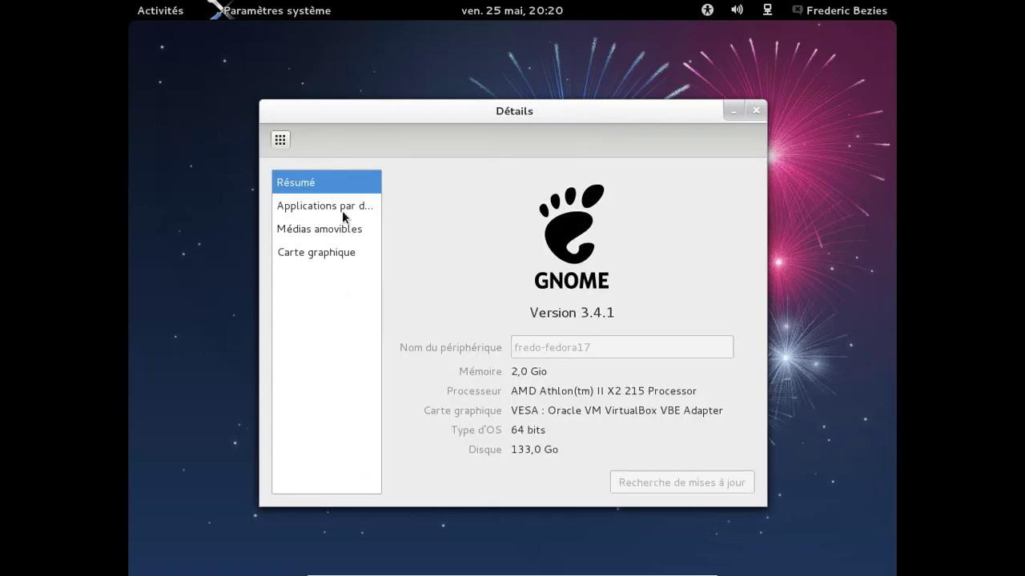
{"action": "left_click", "coordinate": [342, 207]}
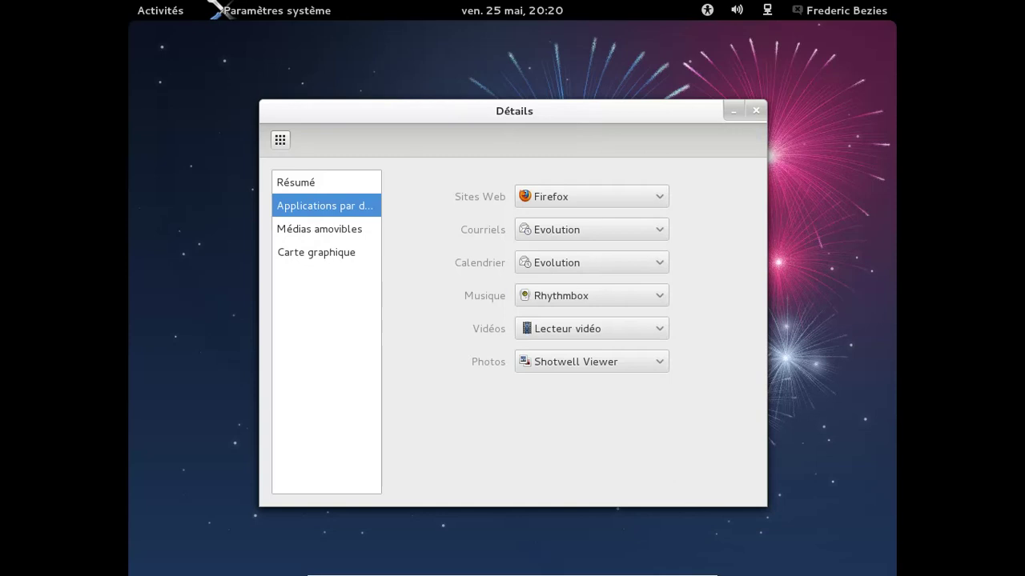
{"action": "left_click", "coordinate": [330, 231]}
{"action": "left_click", "coordinate": [328, 255]}
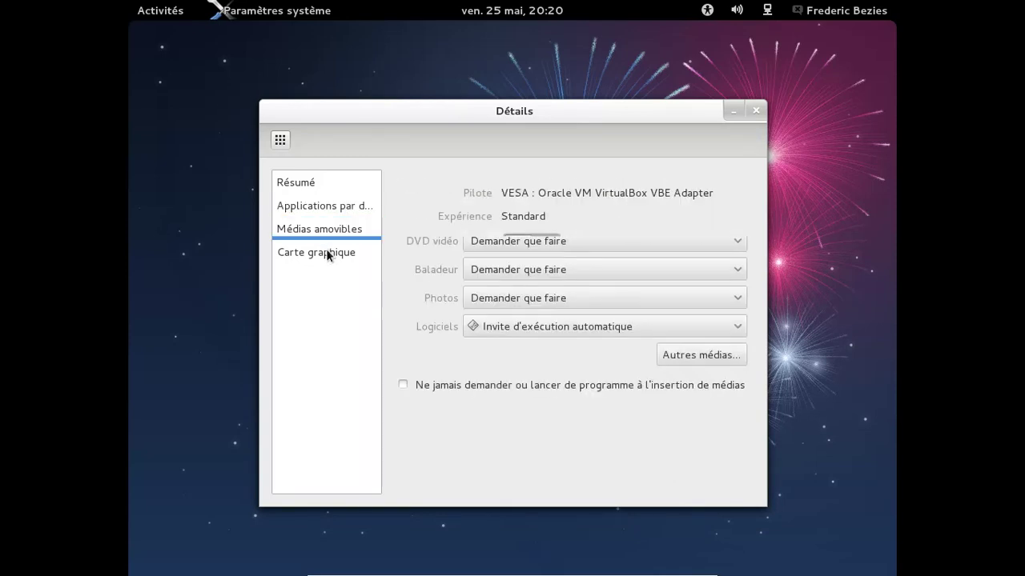
{"action": "left_click", "coordinate": [755, 111]}
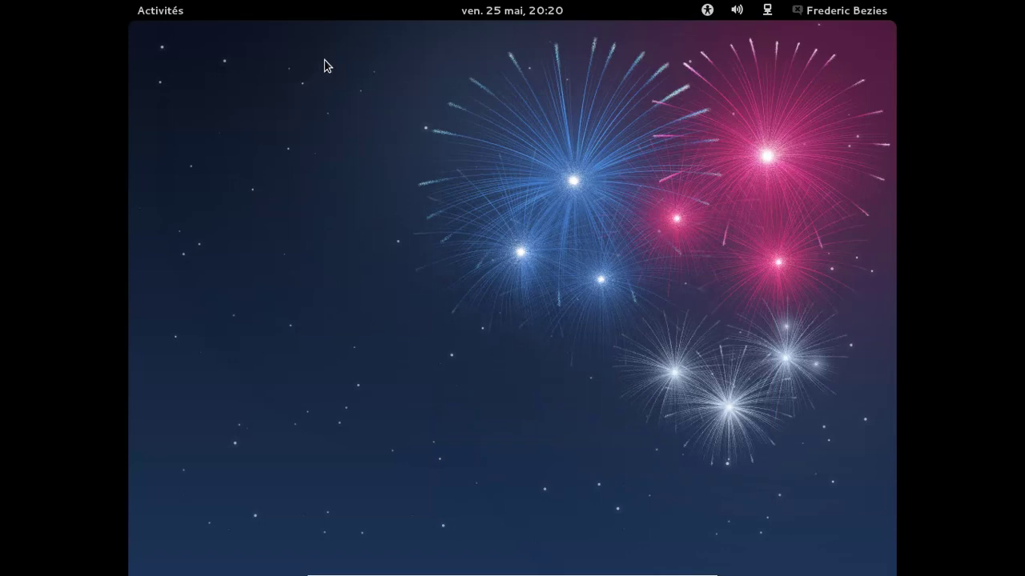
- View the calendar attached to the clock, close it and display the activities overview
{"action": "left_click", "coordinate": [506, 19]}
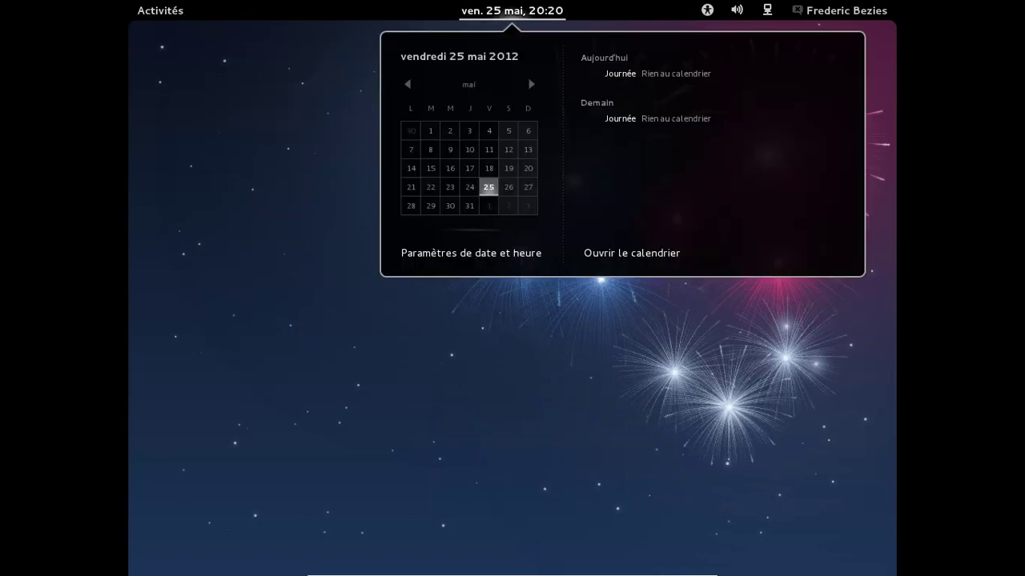
{"action": "left_click", "coordinate": [512, 11]}
{"action": "left_click", "coordinate": [161, 10]}
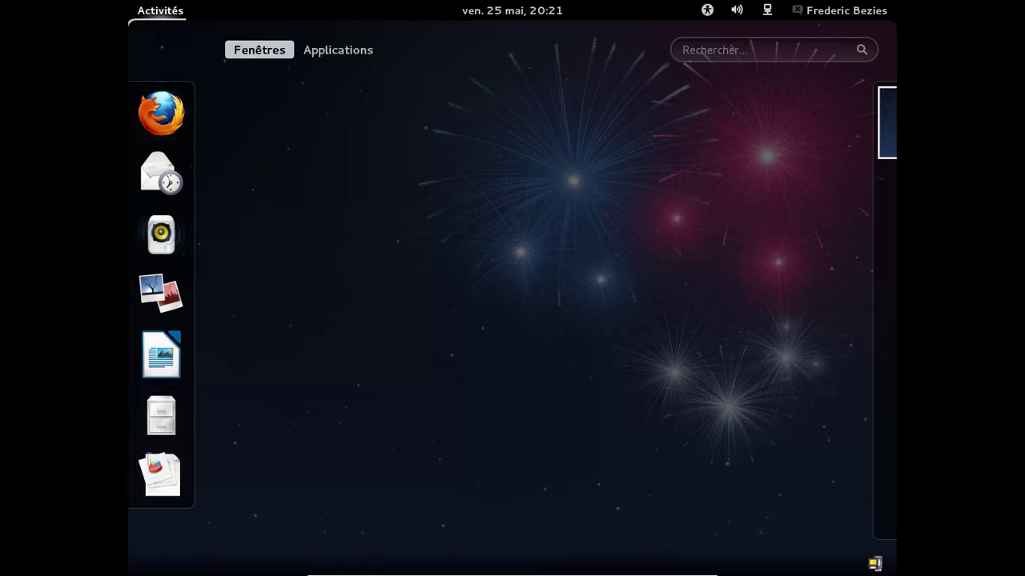
- Launch the GIMP image editor from the graphics applications, move its main window clear and enable single-window mode
{"action": "left_click", "coordinate": [337, 49]}
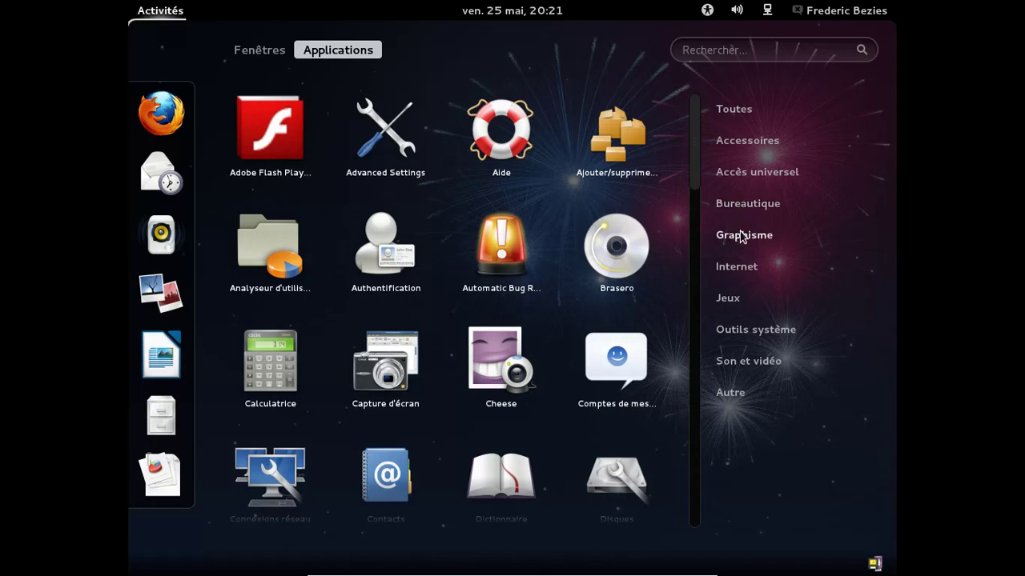
{"action": "left_click", "coordinate": [740, 234]}
{"action": "left_click", "coordinate": [288, 124]}
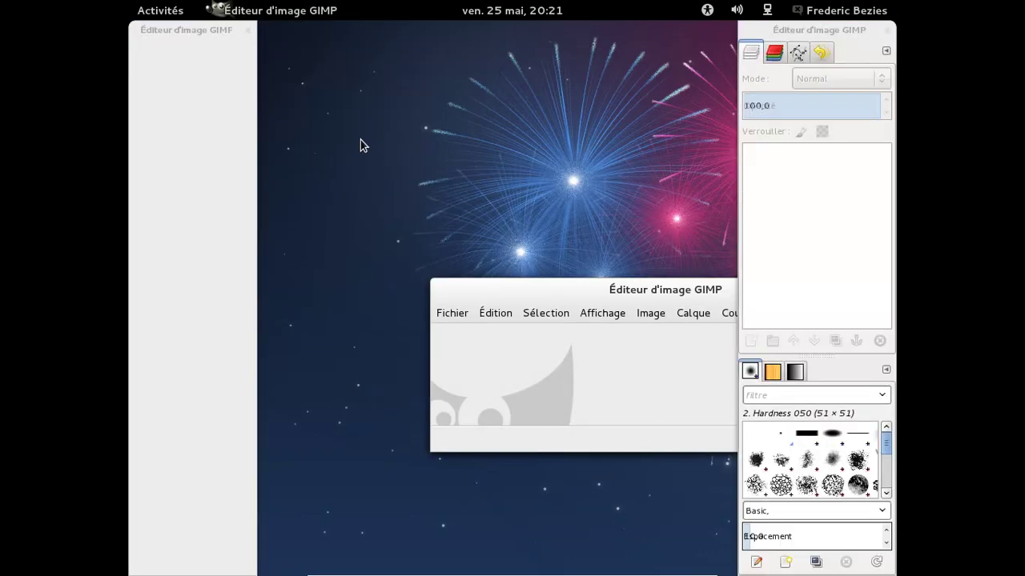
{"action": "left_click_drag", "start_coordinate": [623, 293], "coordinate": [434, 133]}
{"action": "left_click", "coordinate": [667, 152]}
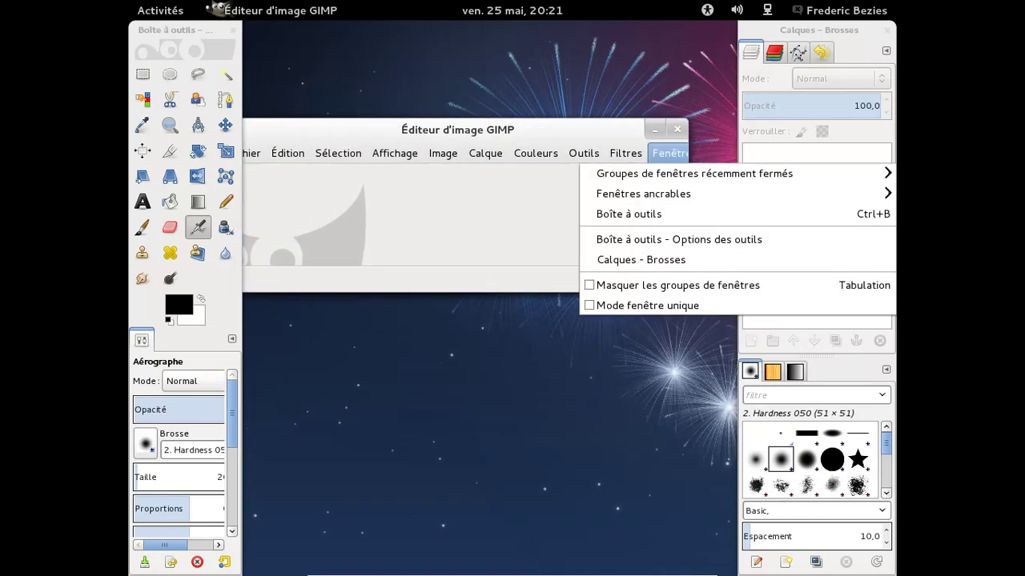
{"action": "left_click", "coordinate": [657, 305]}
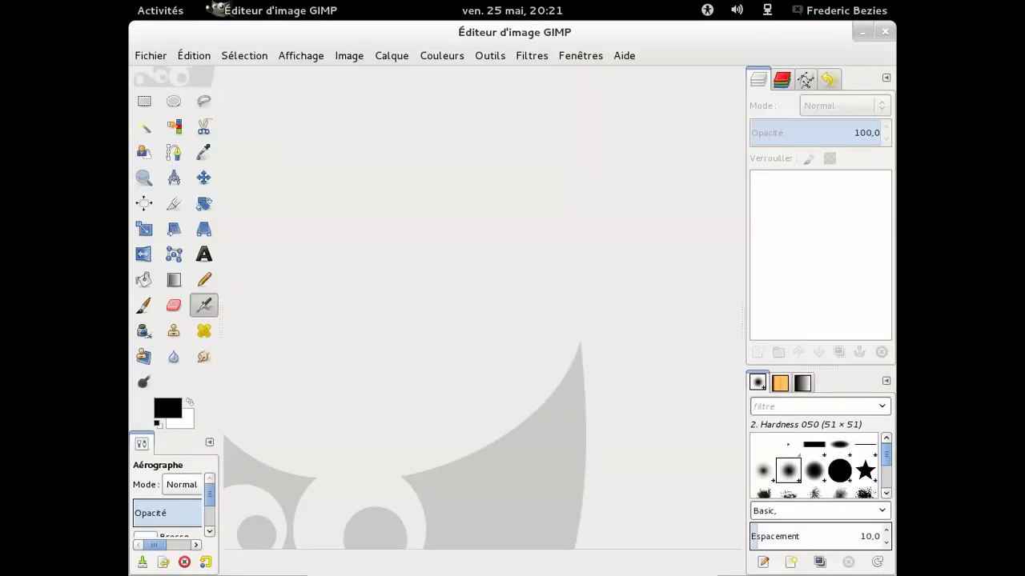
- View GIMP's version information, close it and quit GIMP
{"action": "left_click", "coordinate": [629, 57]}
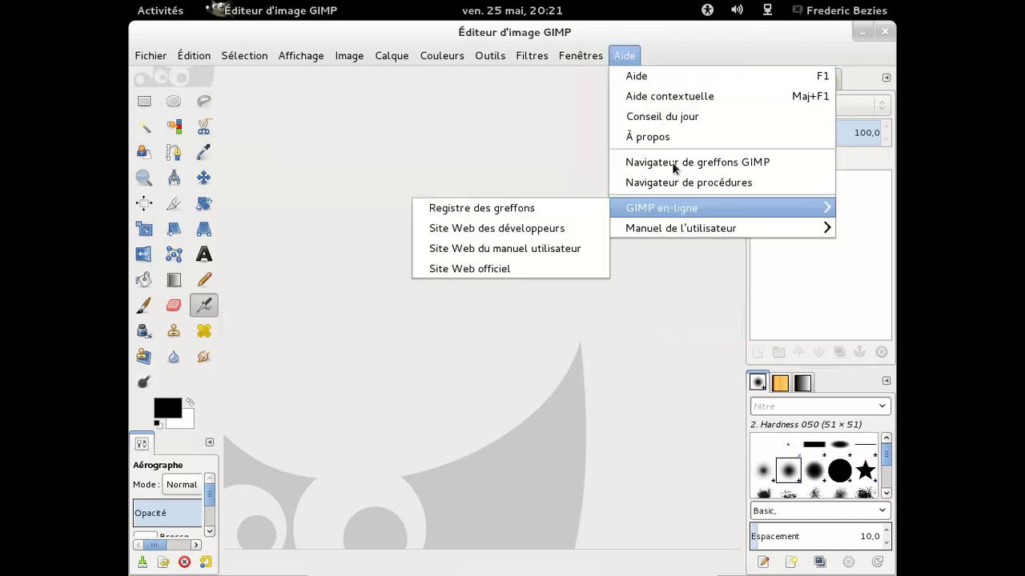
{"action": "left_click", "coordinate": [669, 138]}
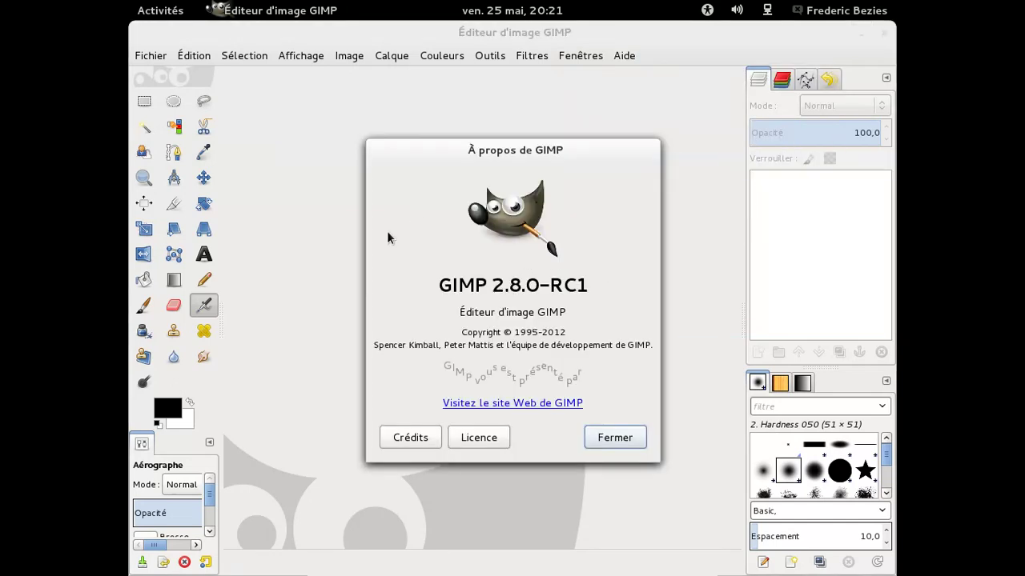
{"action": "left_click", "coordinate": [594, 432]}
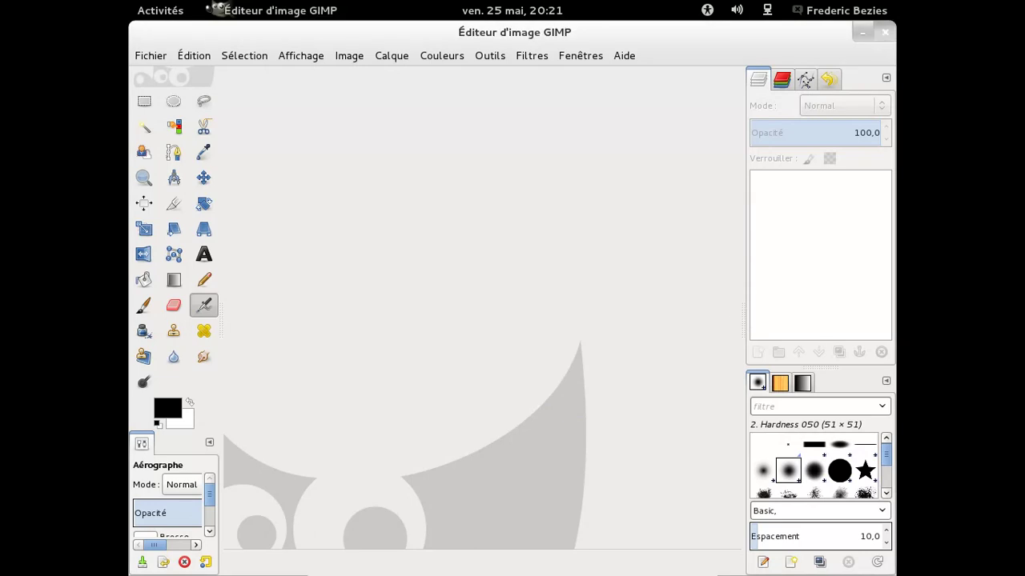
{"action": "left_click", "coordinate": [877, 33]}
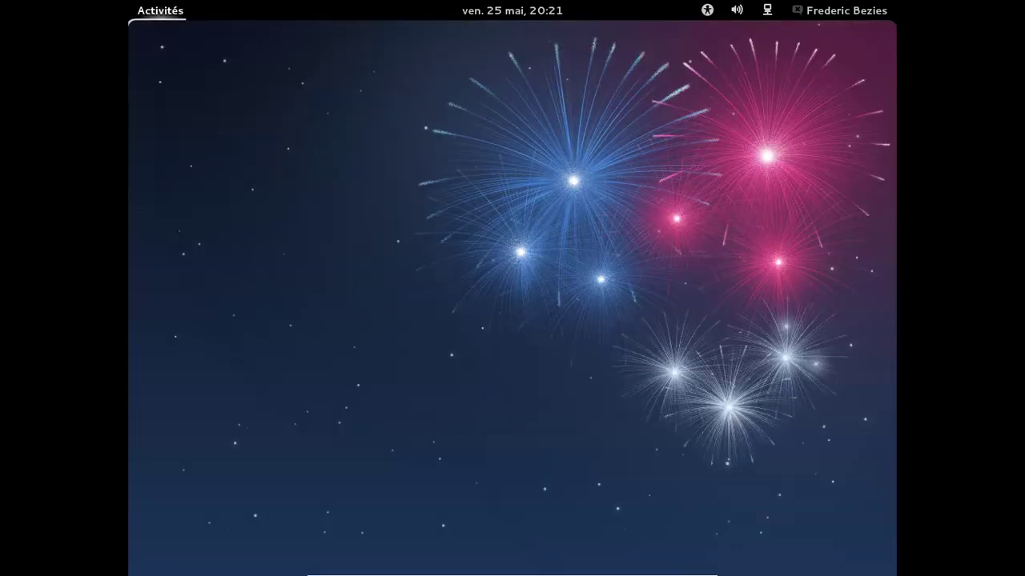
- Search the activities overview for "impr", open the printer settings, unlock them with the account password and close the window
{"action": "left_click", "coordinate": [160, 10]}
{"action": "left_click", "coordinate": [682, 50]}
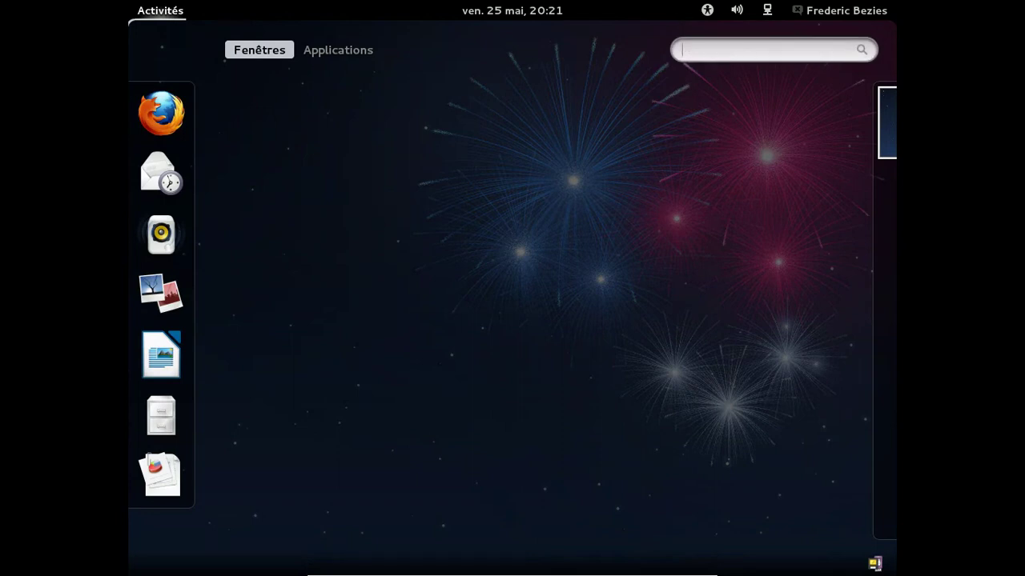
{"action": "type", "text": "impr"}
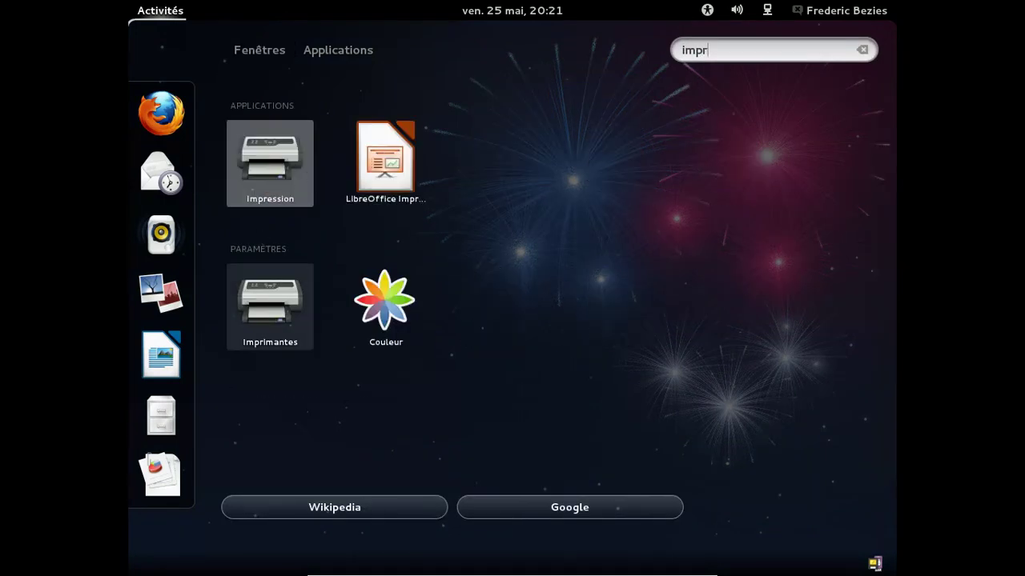
{"action": "left_click", "coordinate": [251, 308]}
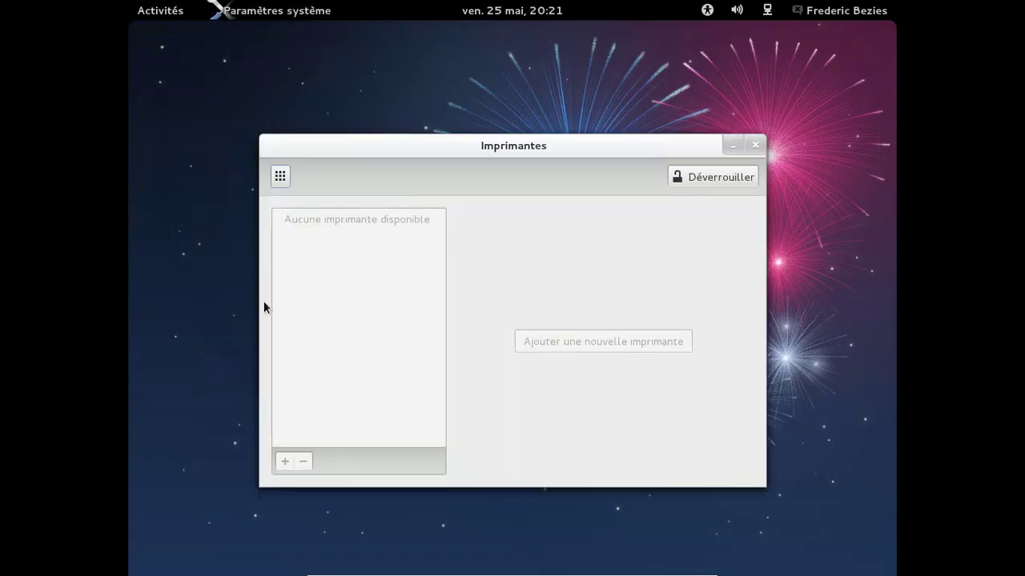
{"action": "left_click", "coordinate": [675, 179]}
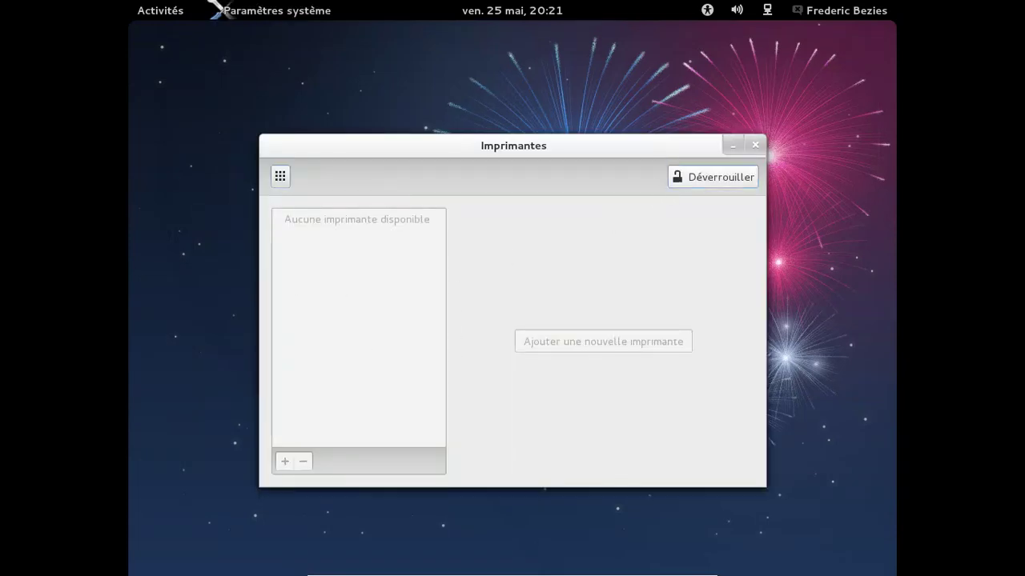
{"action": "type", "text": "********"}
{"action": "key", "text": "Return"}
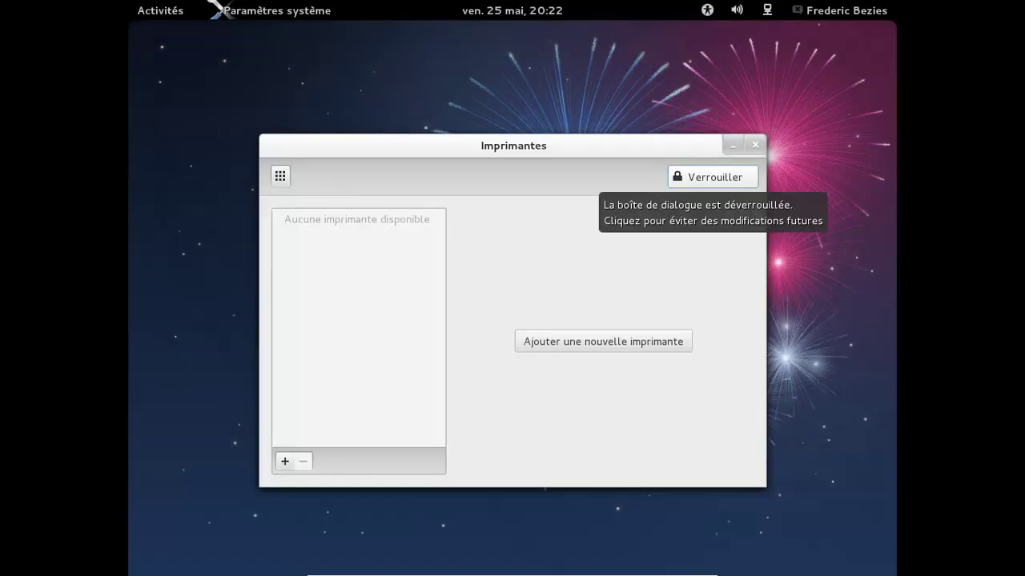
{"action": "left_click", "coordinate": [756, 144]}
- Launch Contacts, select Google as the address book location, view the contact list and close the window
{"action": "left_click", "coordinate": [175, 18]}
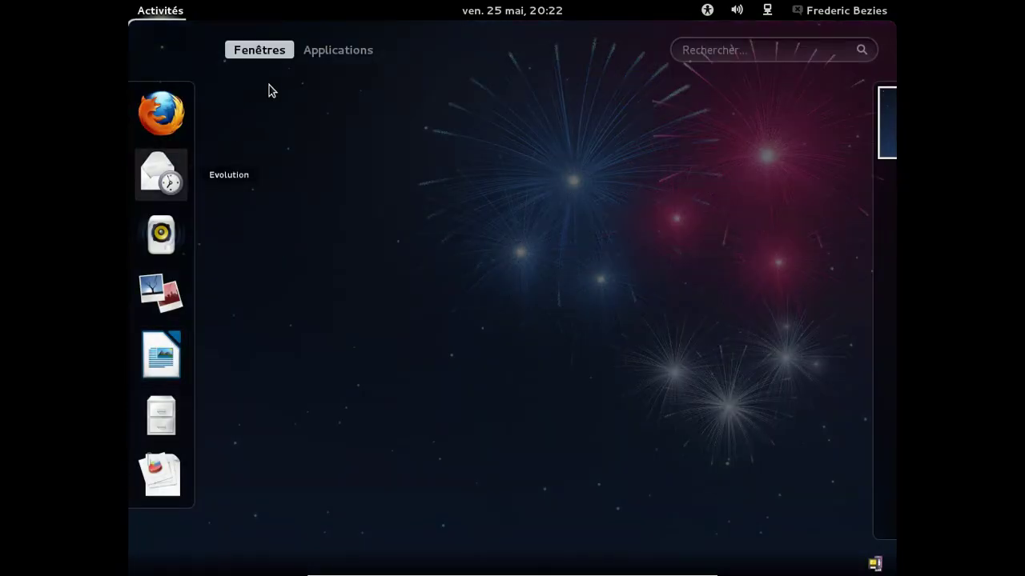
{"action": "left_click", "coordinate": [328, 50]}
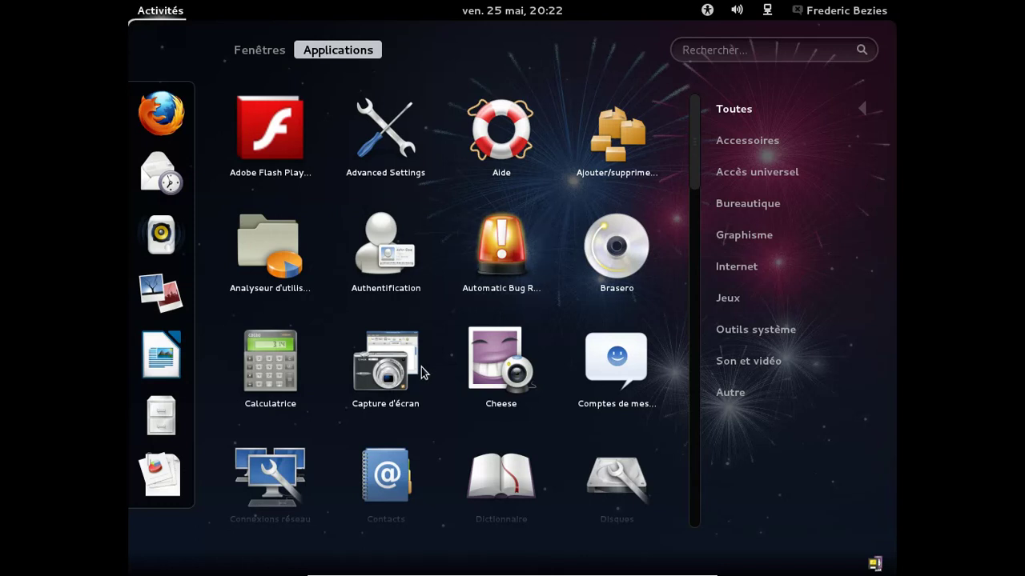
{"action": "left_click", "coordinate": [401, 453]}
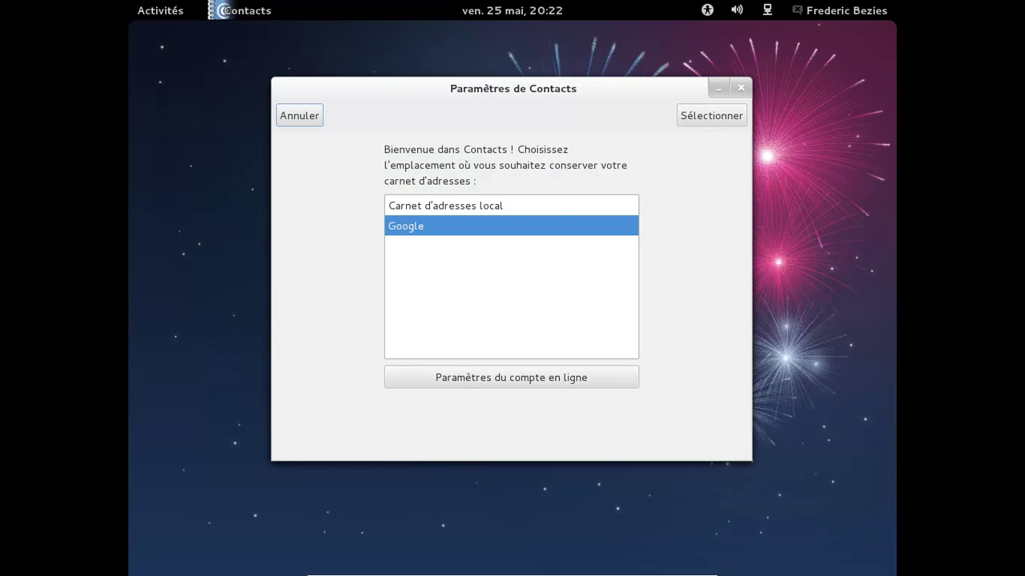
{"action": "left_click", "coordinate": [692, 123]}
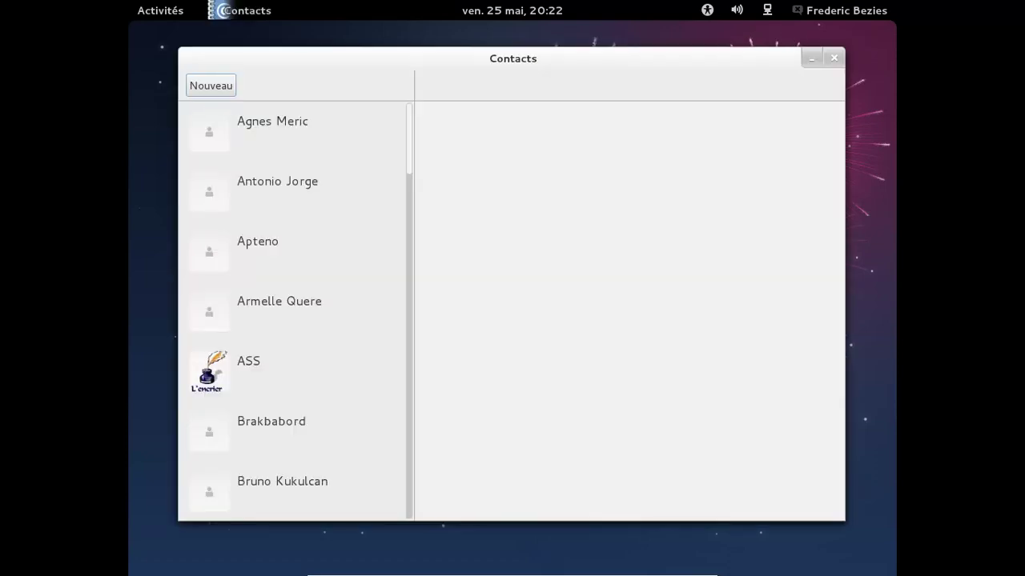
{"action": "left_click", "coordinate": [834, 57]}
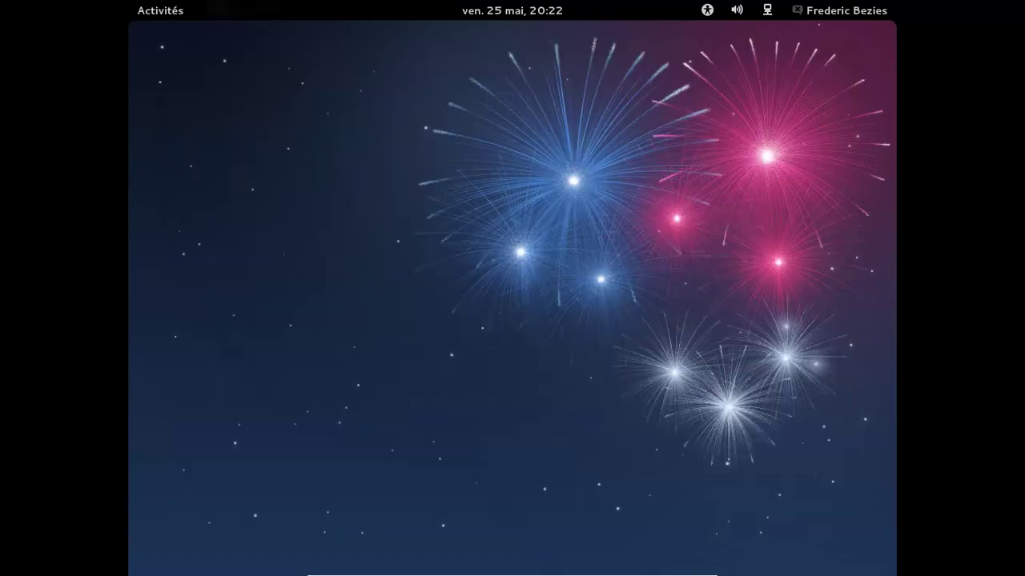
- Launch Rhythmbox, view its version information and close the information dialog
{"action": "left_click", "coordinate": [160, 11]}
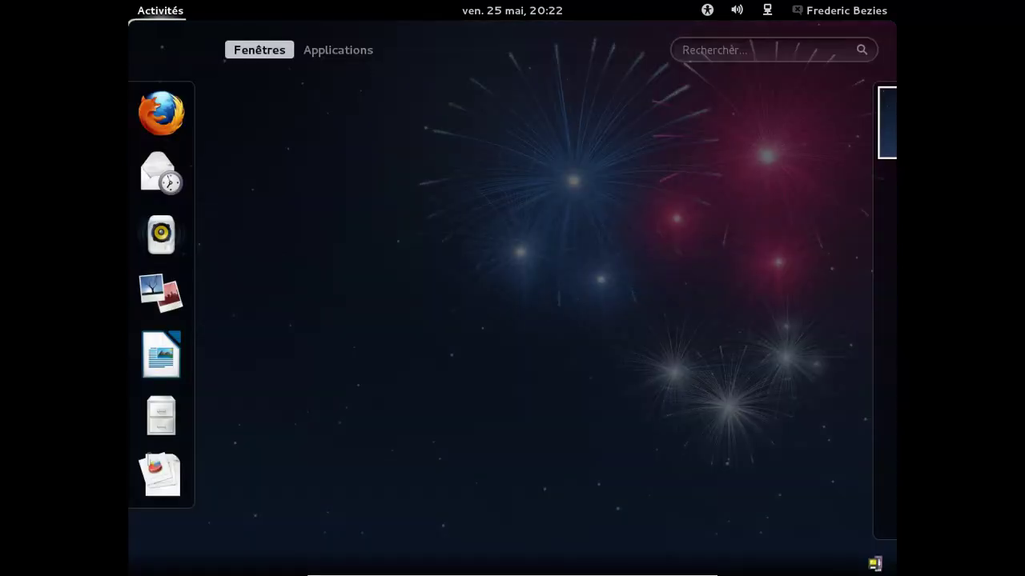
{"action": "left_click", "coordinate": [168, 235]}
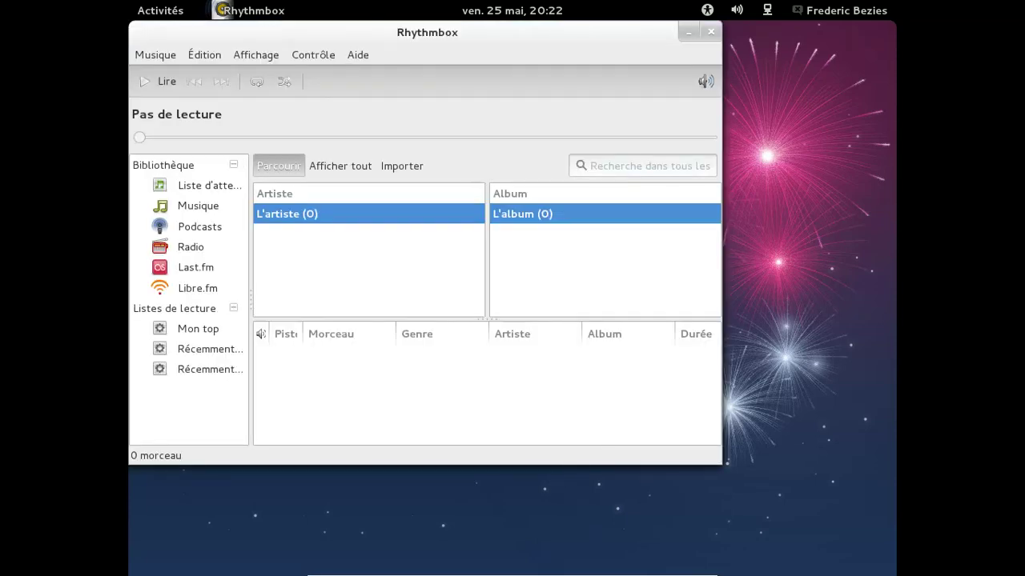
{"action": "left_click", "coordinate": [358, 55]}
{"action": "left_click", "coordinate": [369, 99]}
{"action": "left_click", "coordinate": [557, 260]}
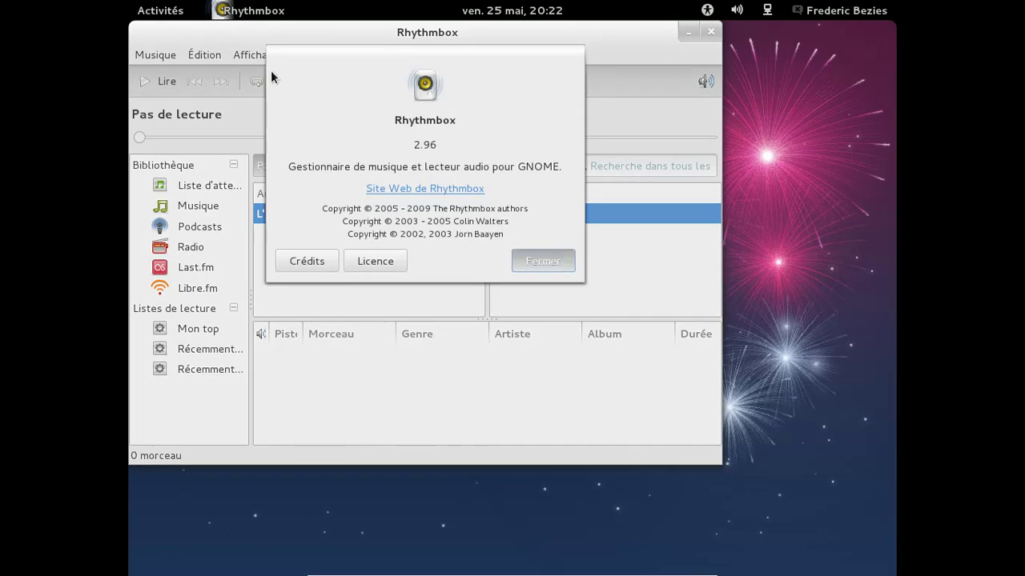
- Launch Shotwell, import the photos from the ~/Images folder with the welcome message disabled, and dismiss the import report
{"action": "left_click", "coordinate": [156, 10]}
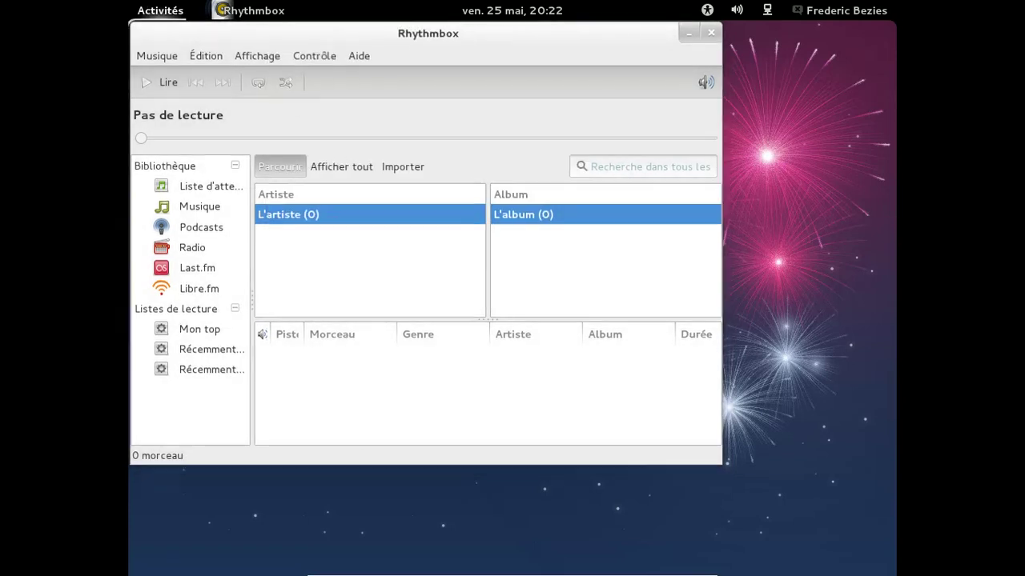
{"action": "left_click", "coordinate": [393, 336]}
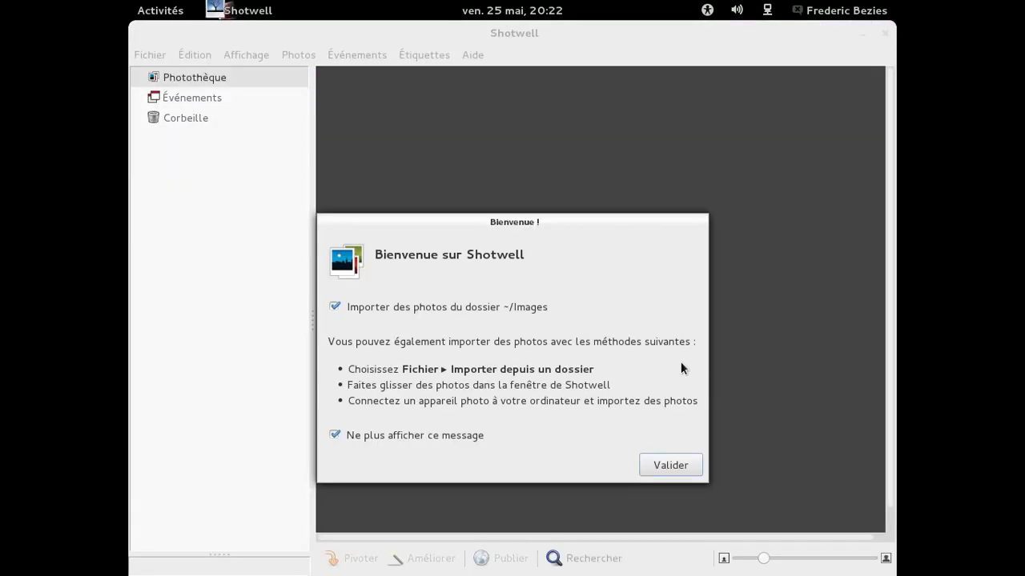
{"action": "key", "text": "Return"}
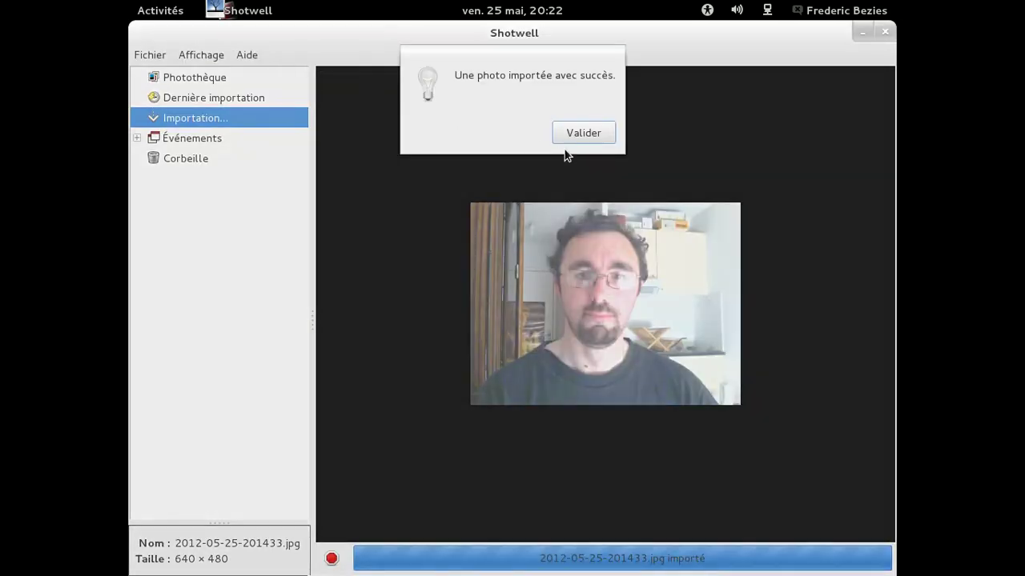
{"action": "key", "text": "Return"}
- View Shotwell's version information, close it, and quit both Shotwell and Rhythmbox
{"action": "left_click", "coordinate": [245, 55]}
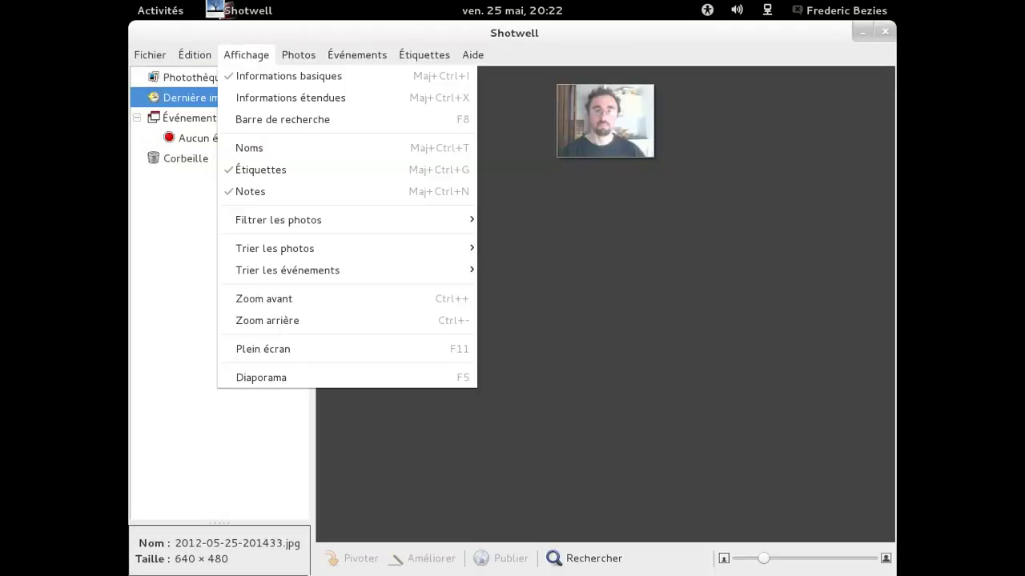
{"action": "mouse_move", "coordinate": [472, 54]}
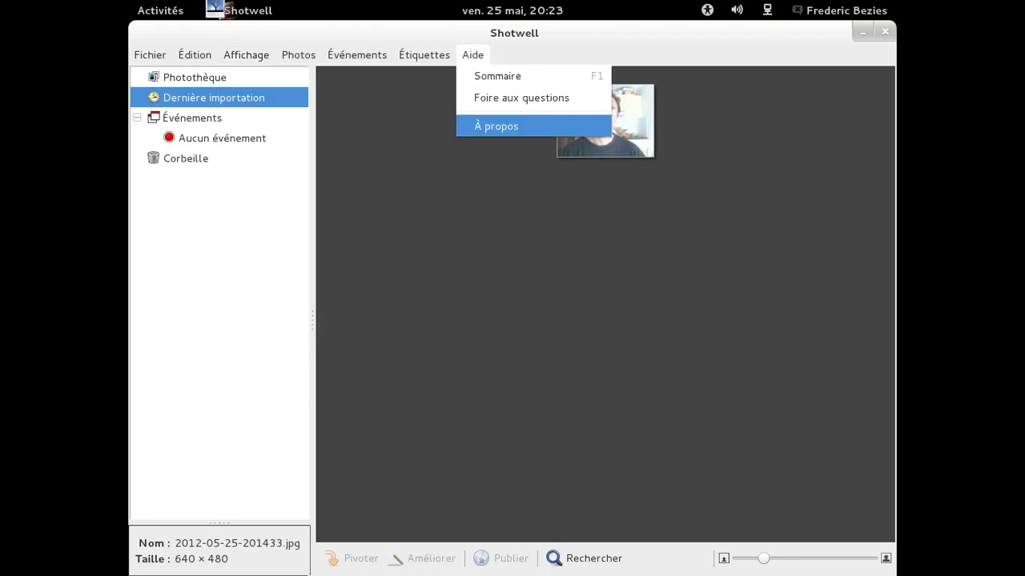
{"action": "left_click", "coordinate": [483, 128]}
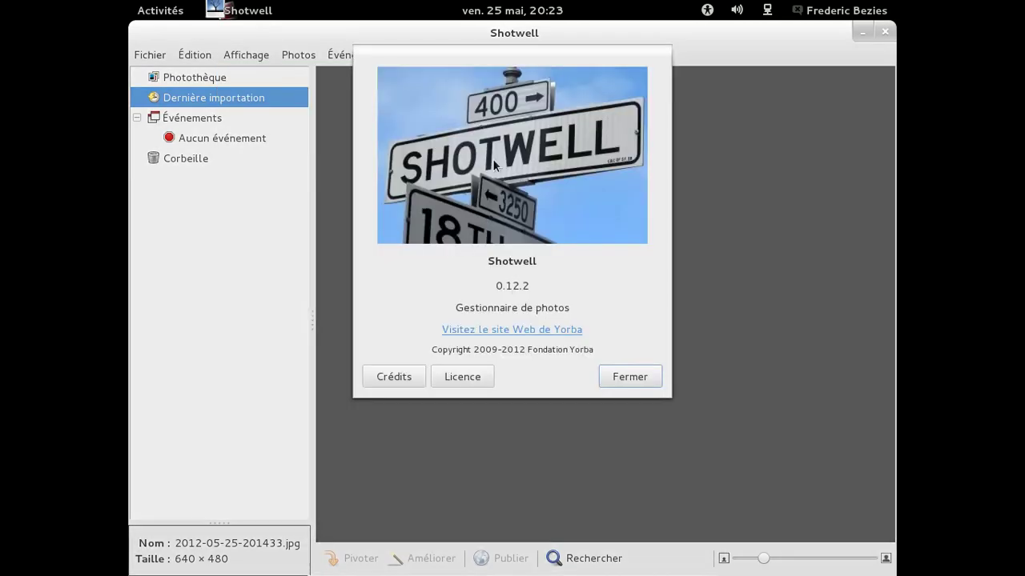
{"action": "left_click", "coordinate": [650, 377]}
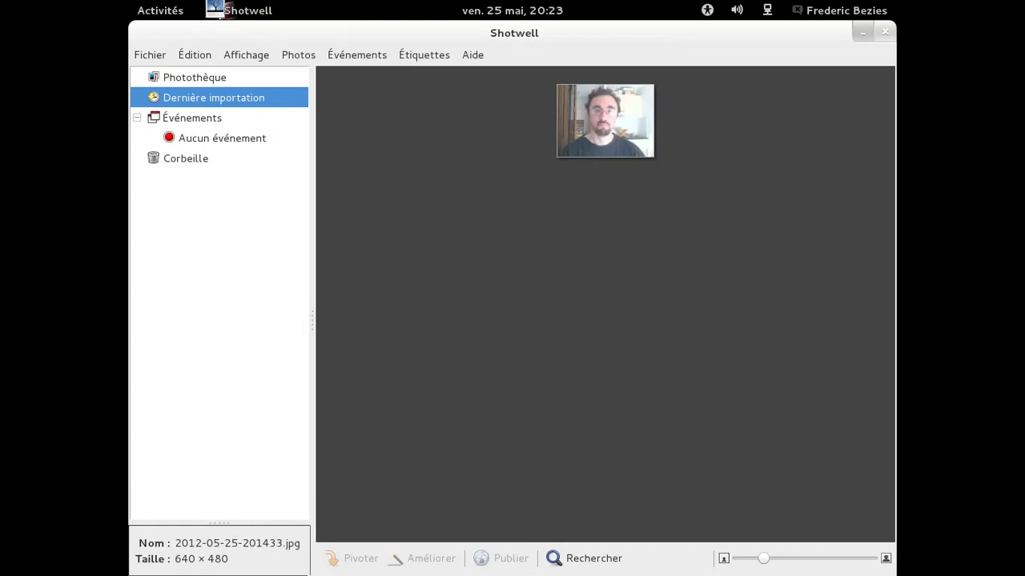
{"action": "left_click", "coordinate": [884, 32]}
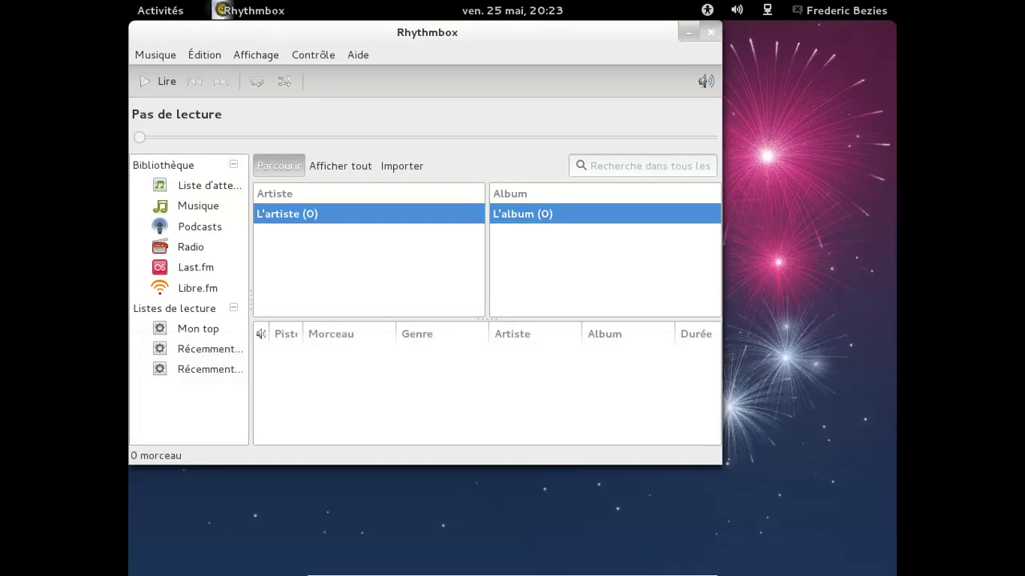
{"action": "left_click", "coordinate": [710, 32]}
- Shut down the Fedora system from the user session options and confirm the power-off
{"action": "left_click", "coordinate": [863, 14]}
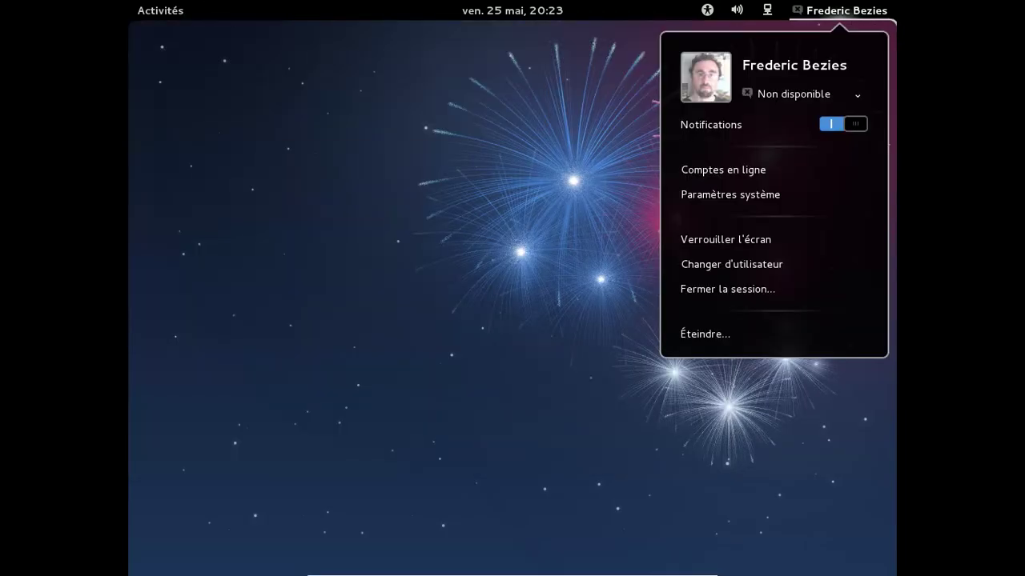
{"action": "left_click", "coordinate": [740, 334]}
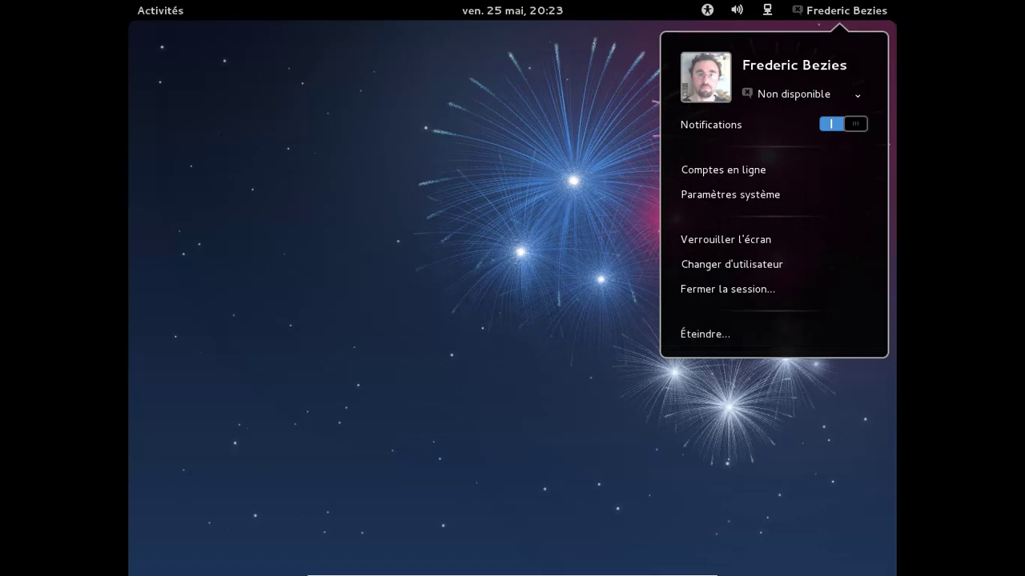
{"action": "key", "text": "Return"}
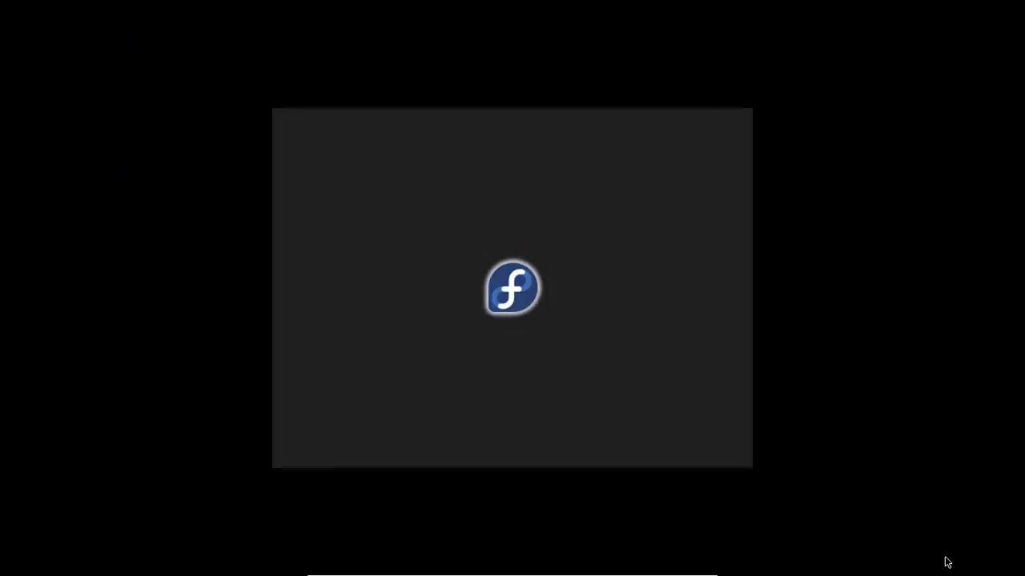